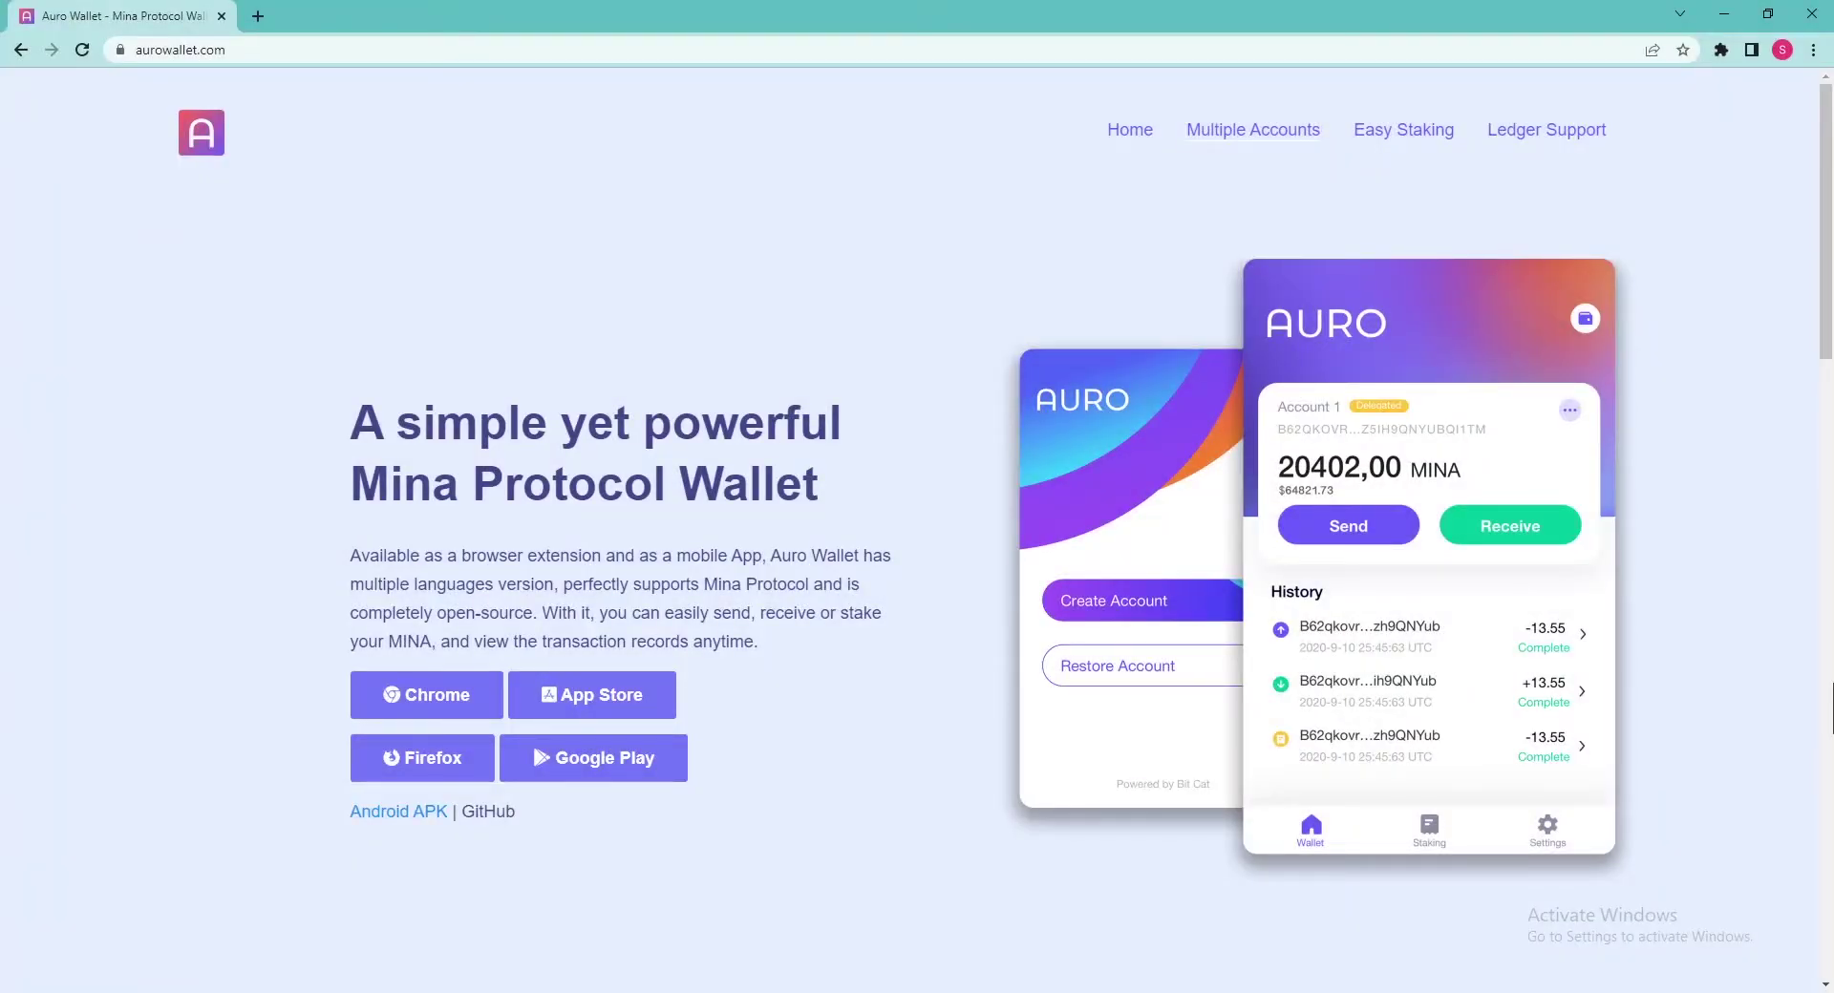
- Find and open the Auro Wallet page in the Chrome Web Store
scroll(1831, 707, down, 10)
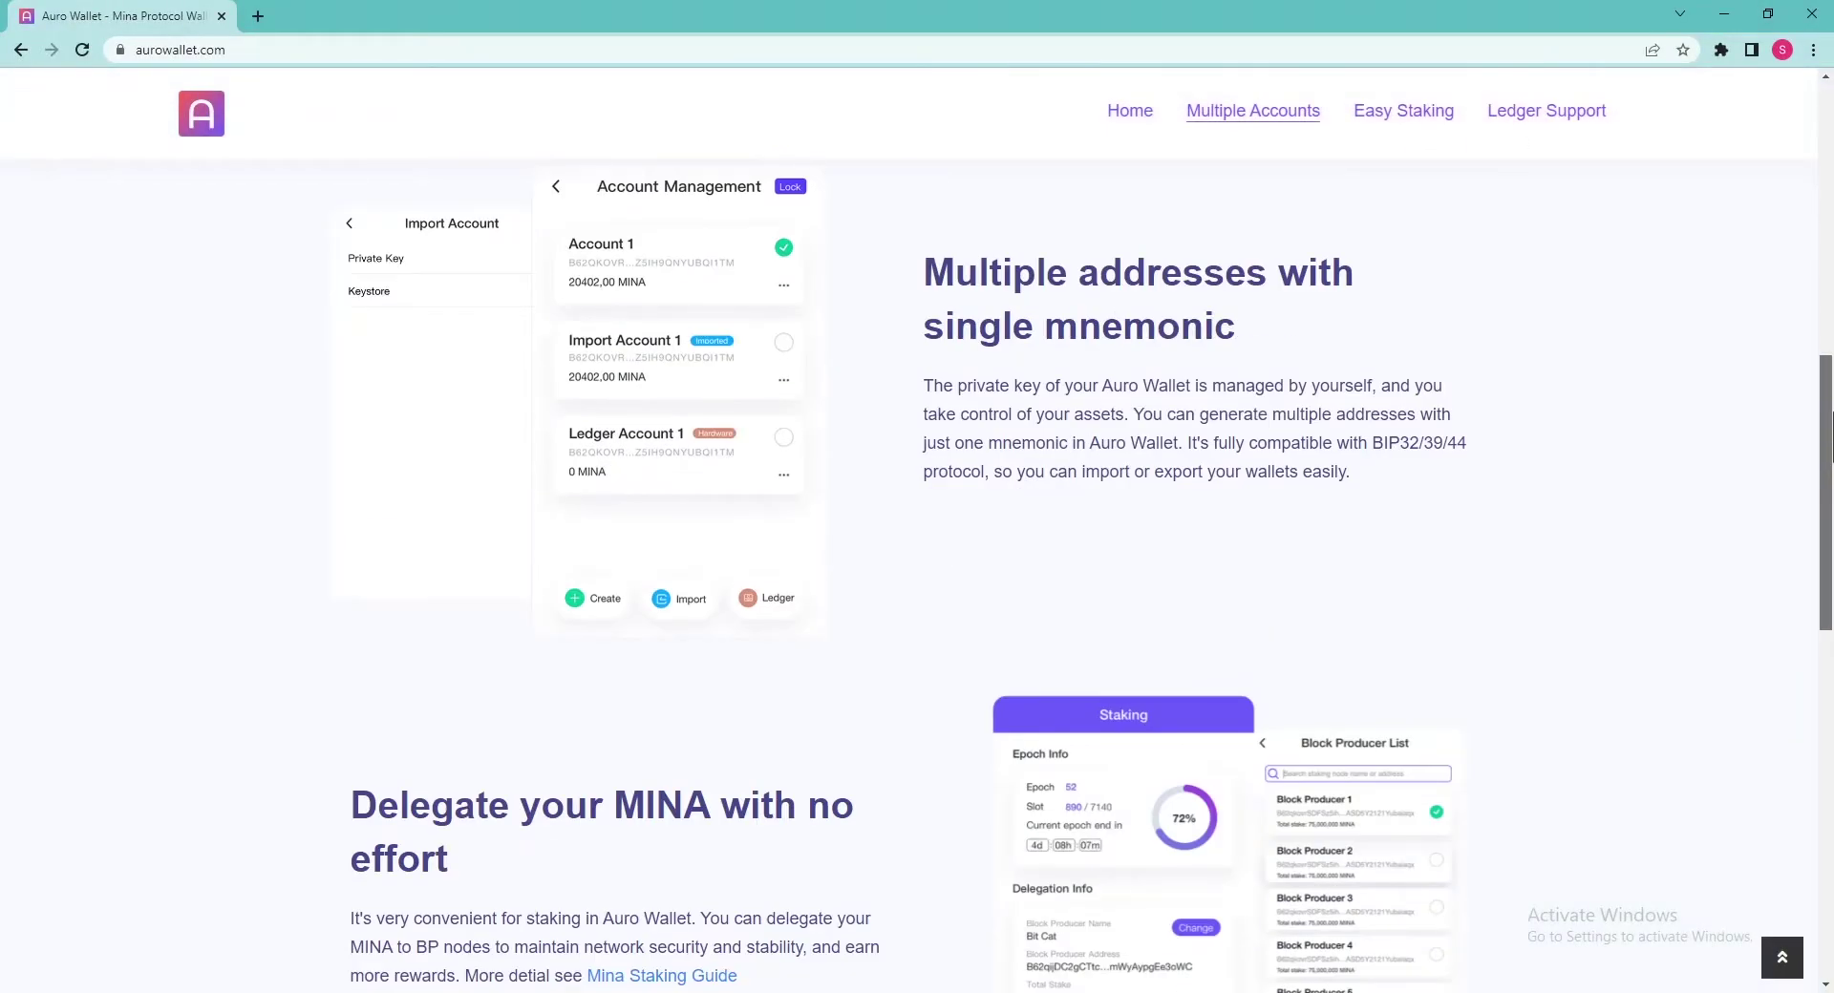
drag(1832, 439, 1832, 583)
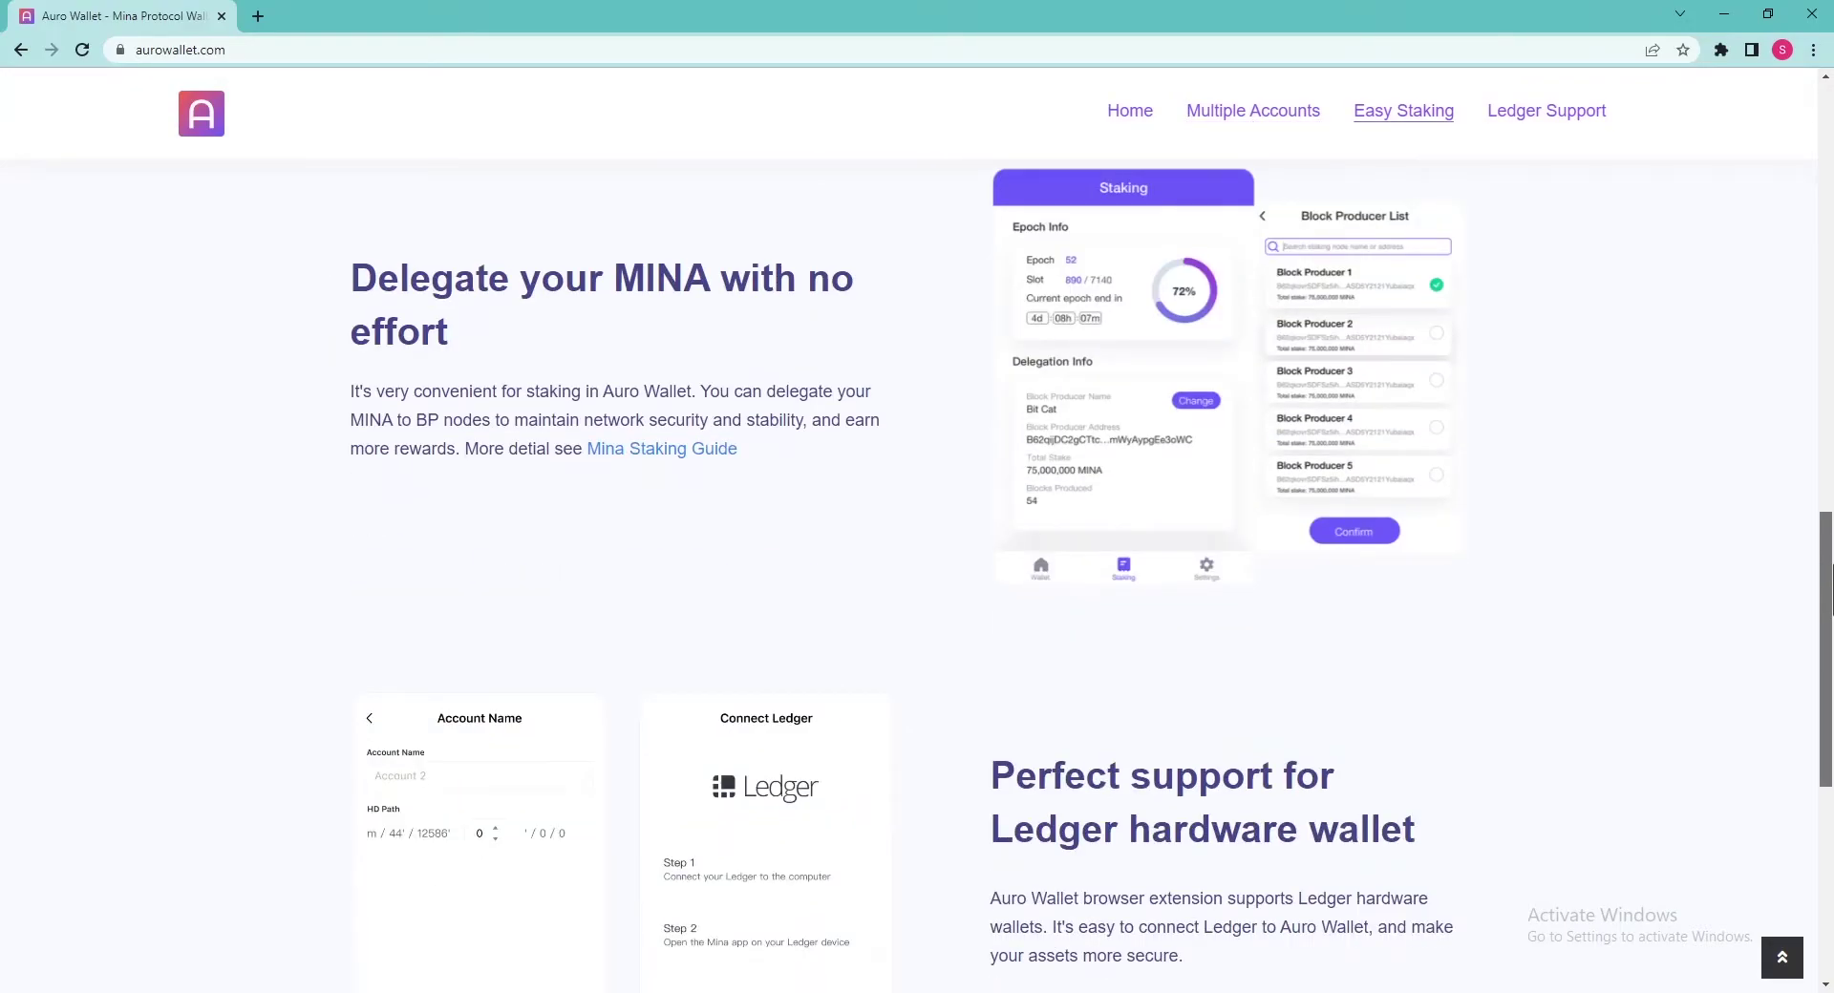
drag(1831, 583, 1832, 840)
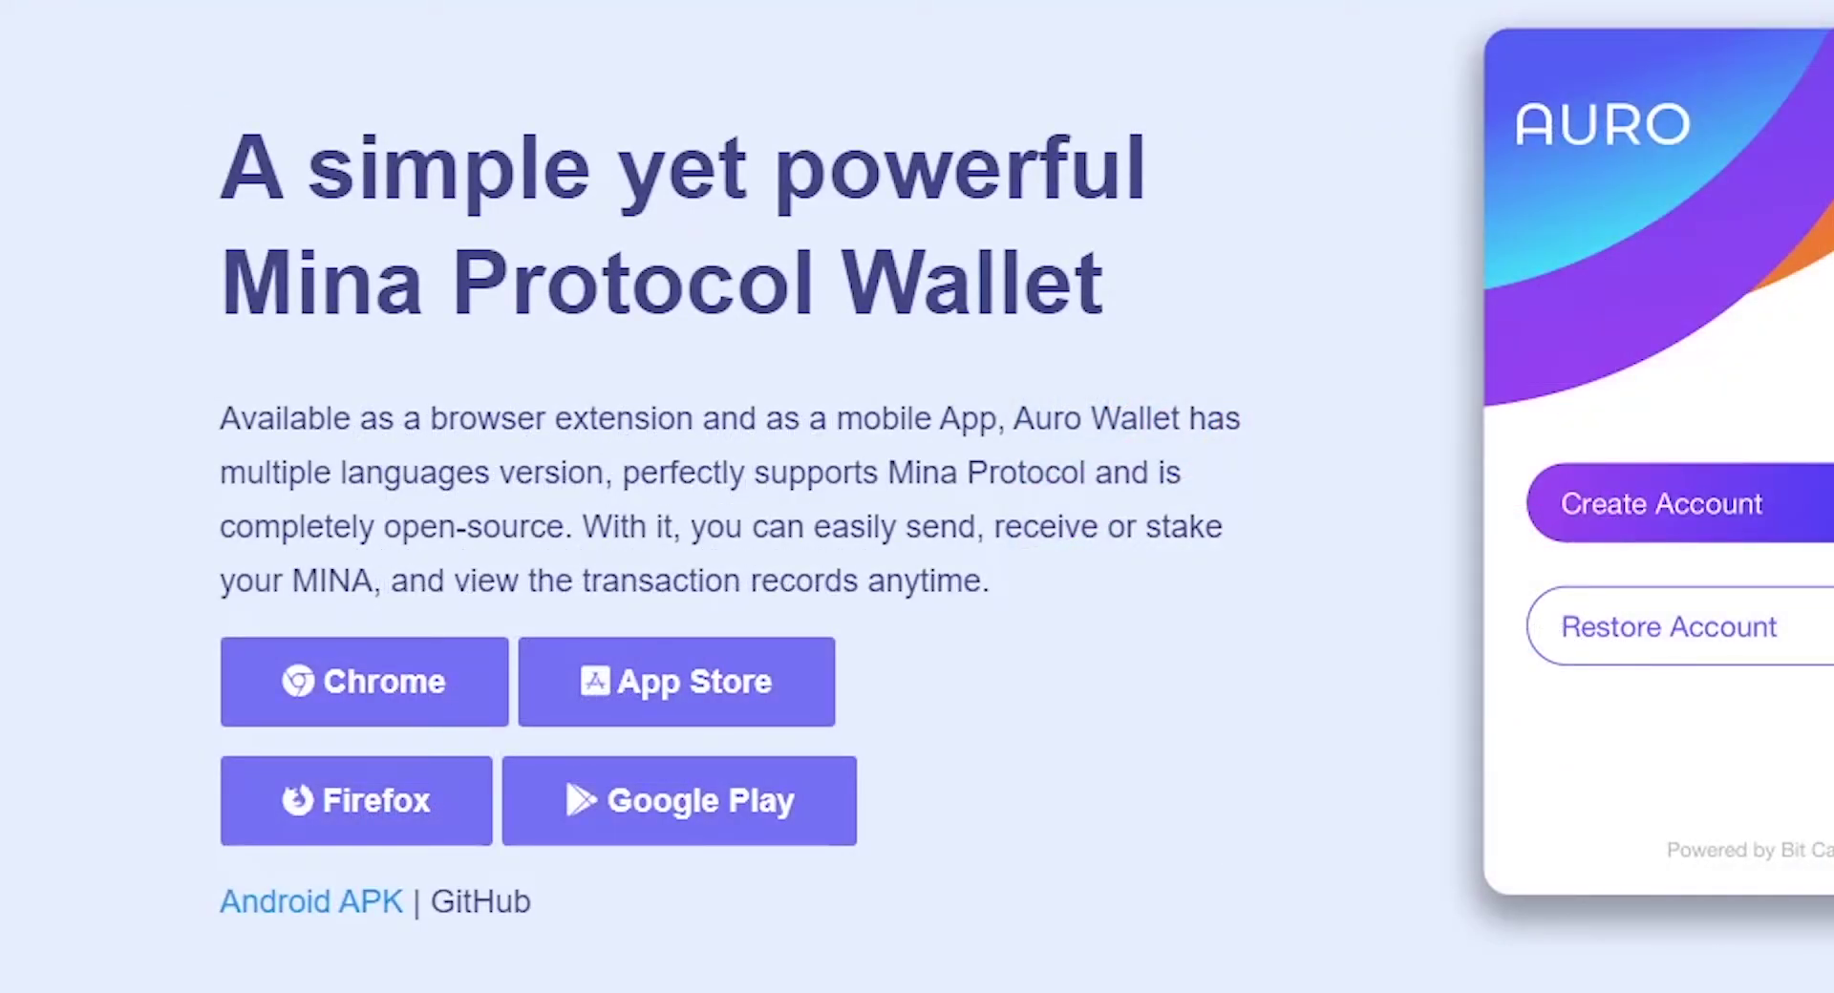
click(363, 706)
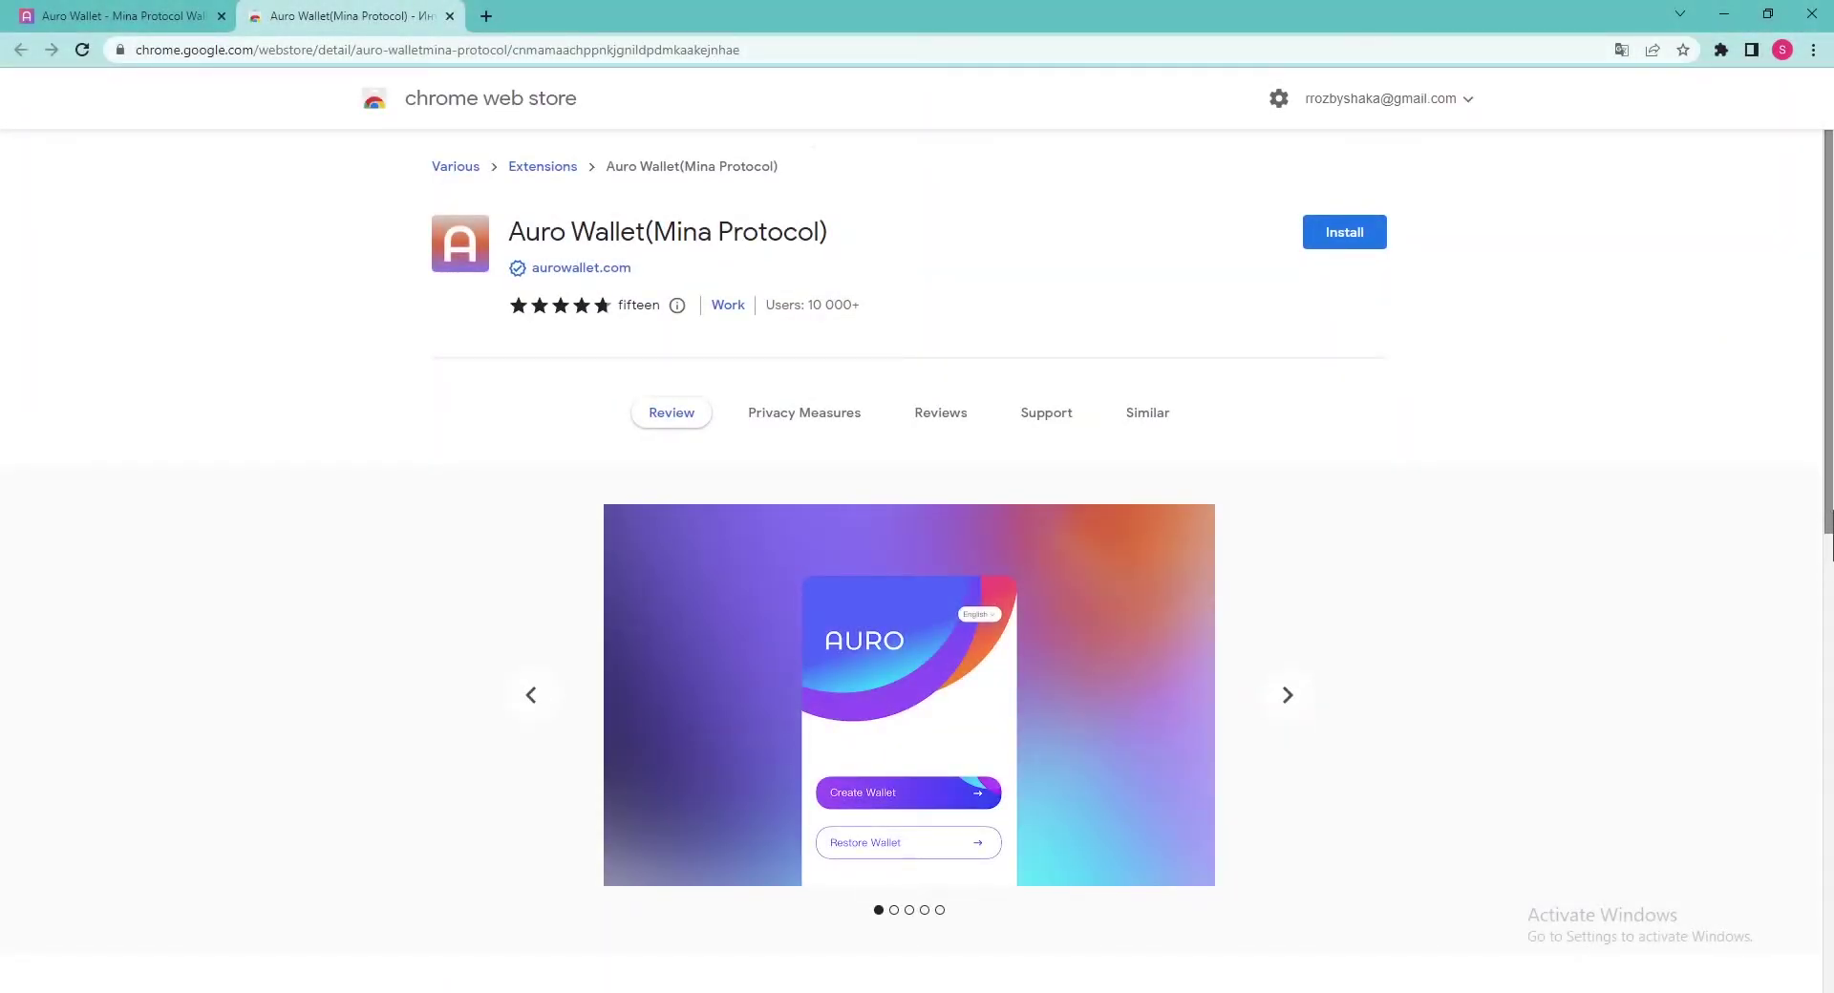
- Add the Auro Wallet extension to Chrome and launch it from the Extensions menu
click(1342, 237)
click(950, 234)
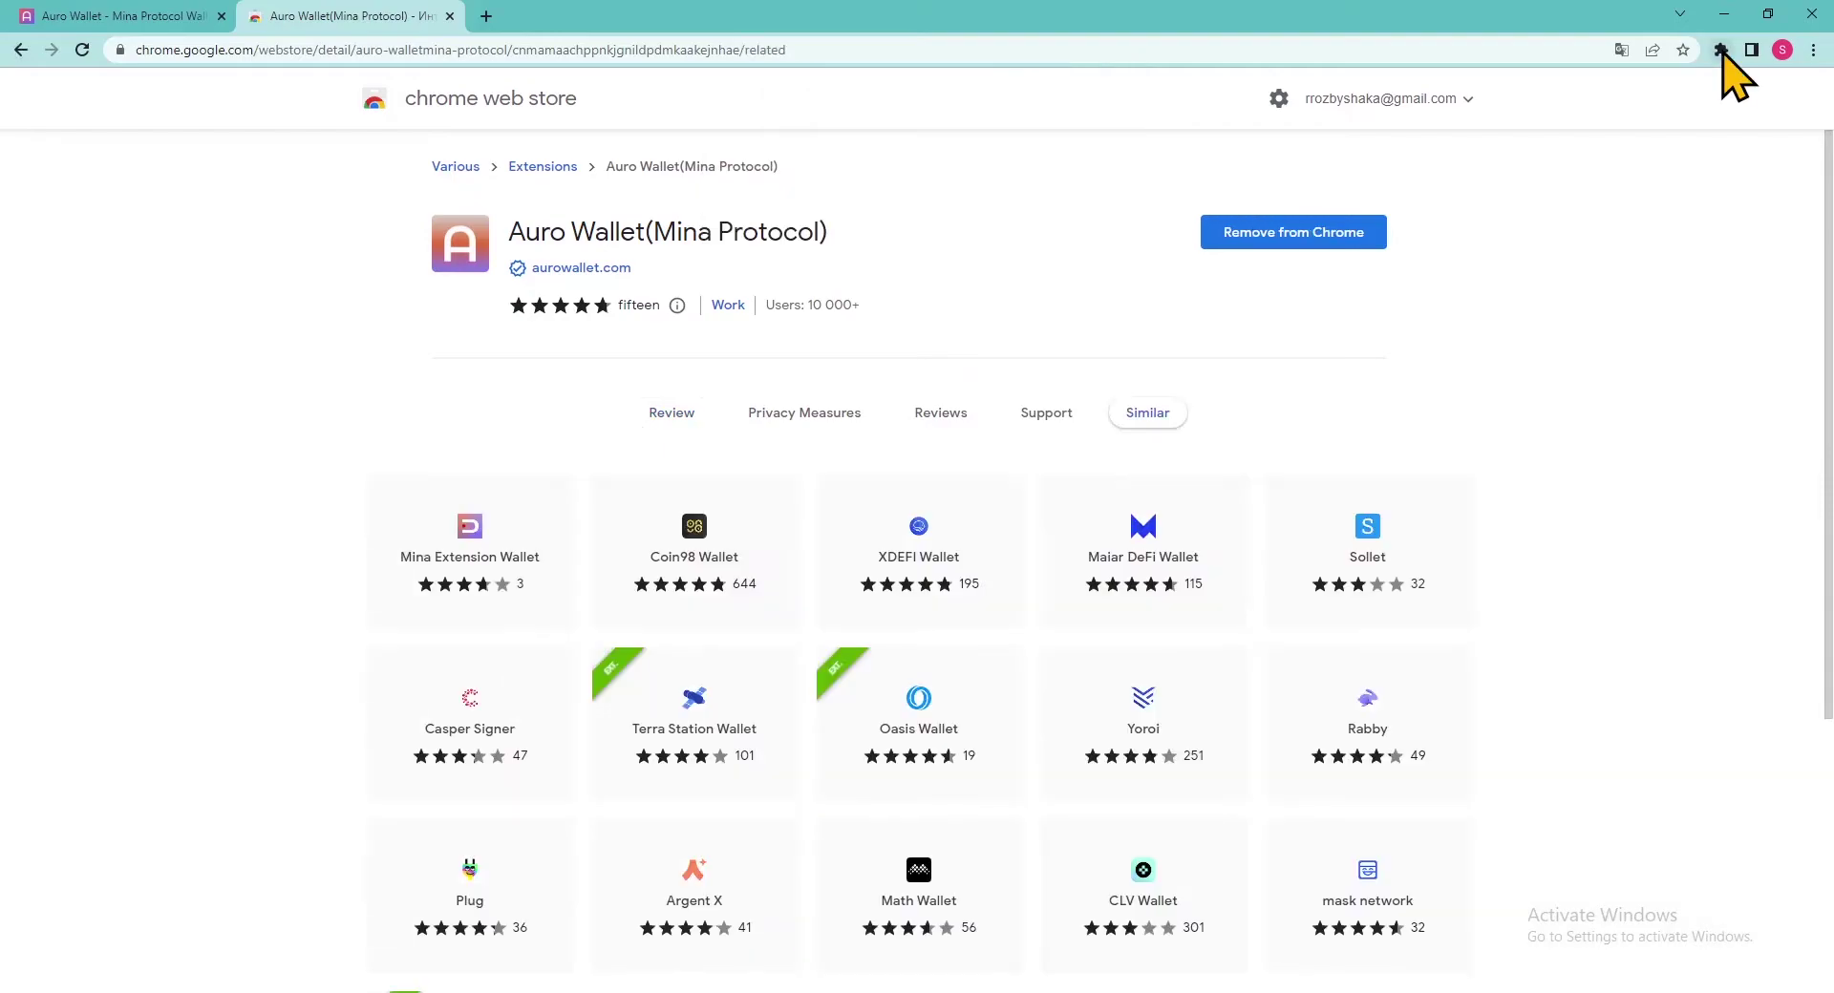
click(1720, 49)
click(1471, 264)
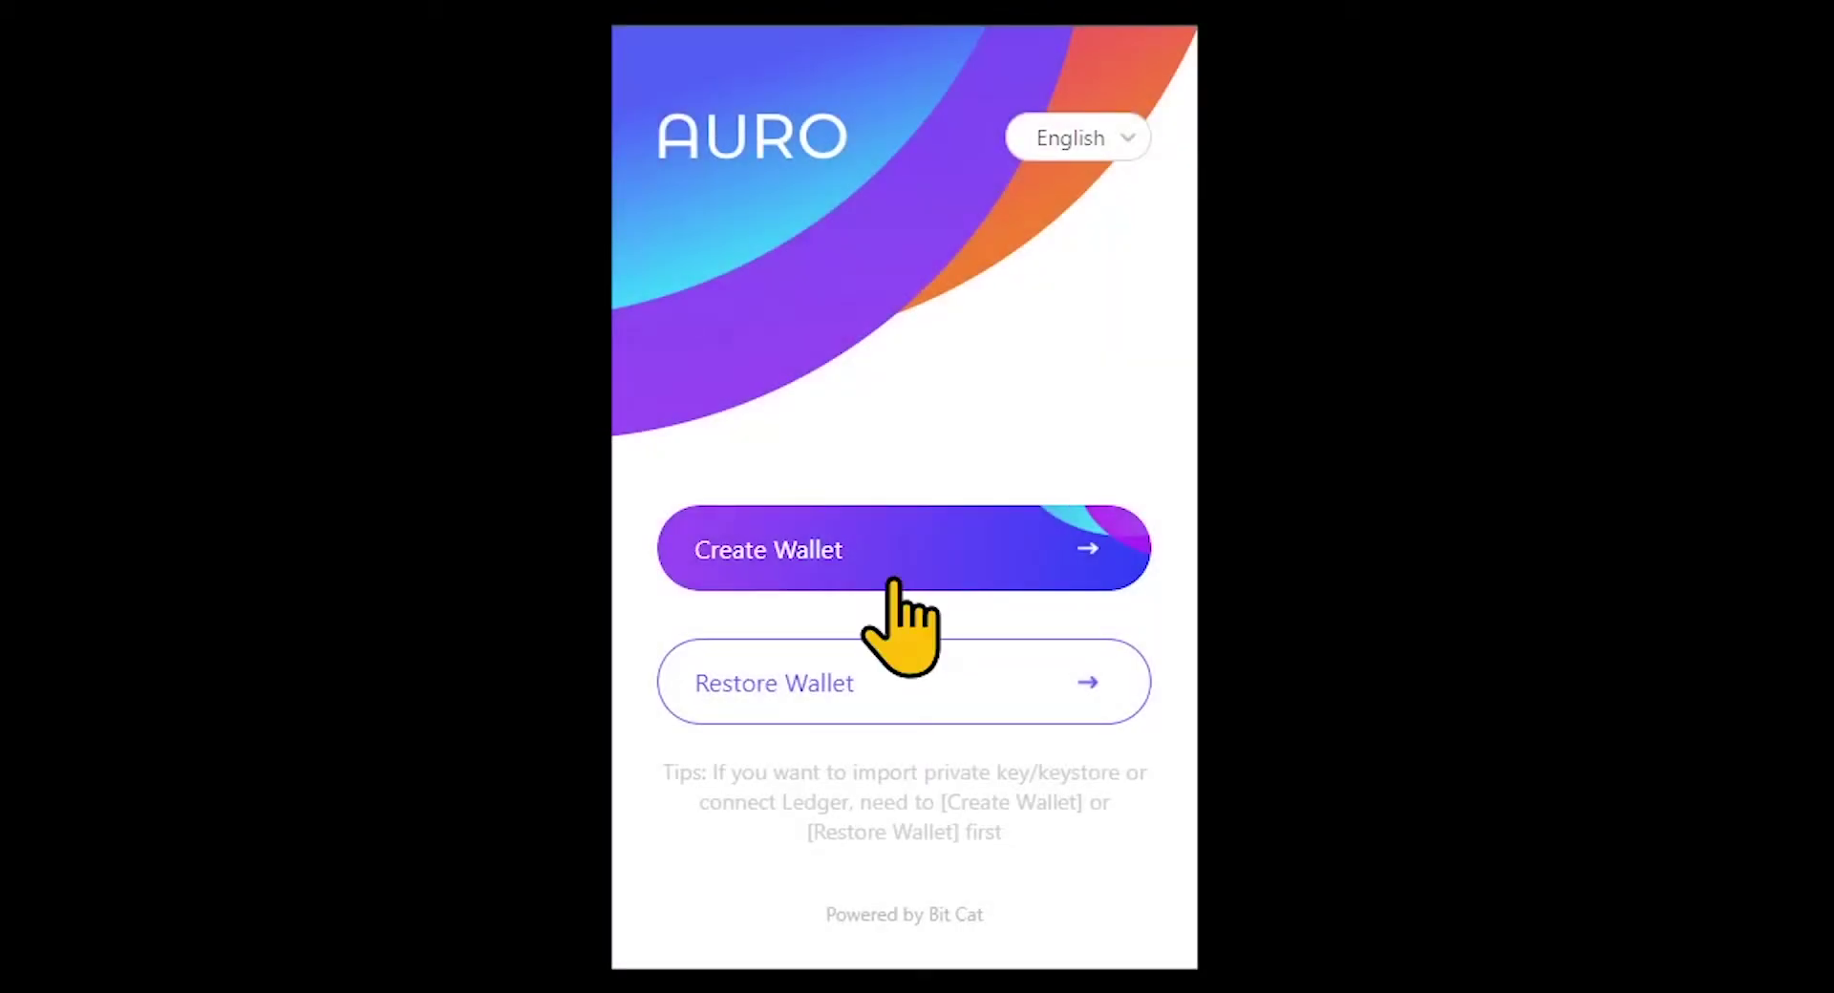
- Choose Create Wallet and agree to the Terms and Privacy Policy
click(884, 576)
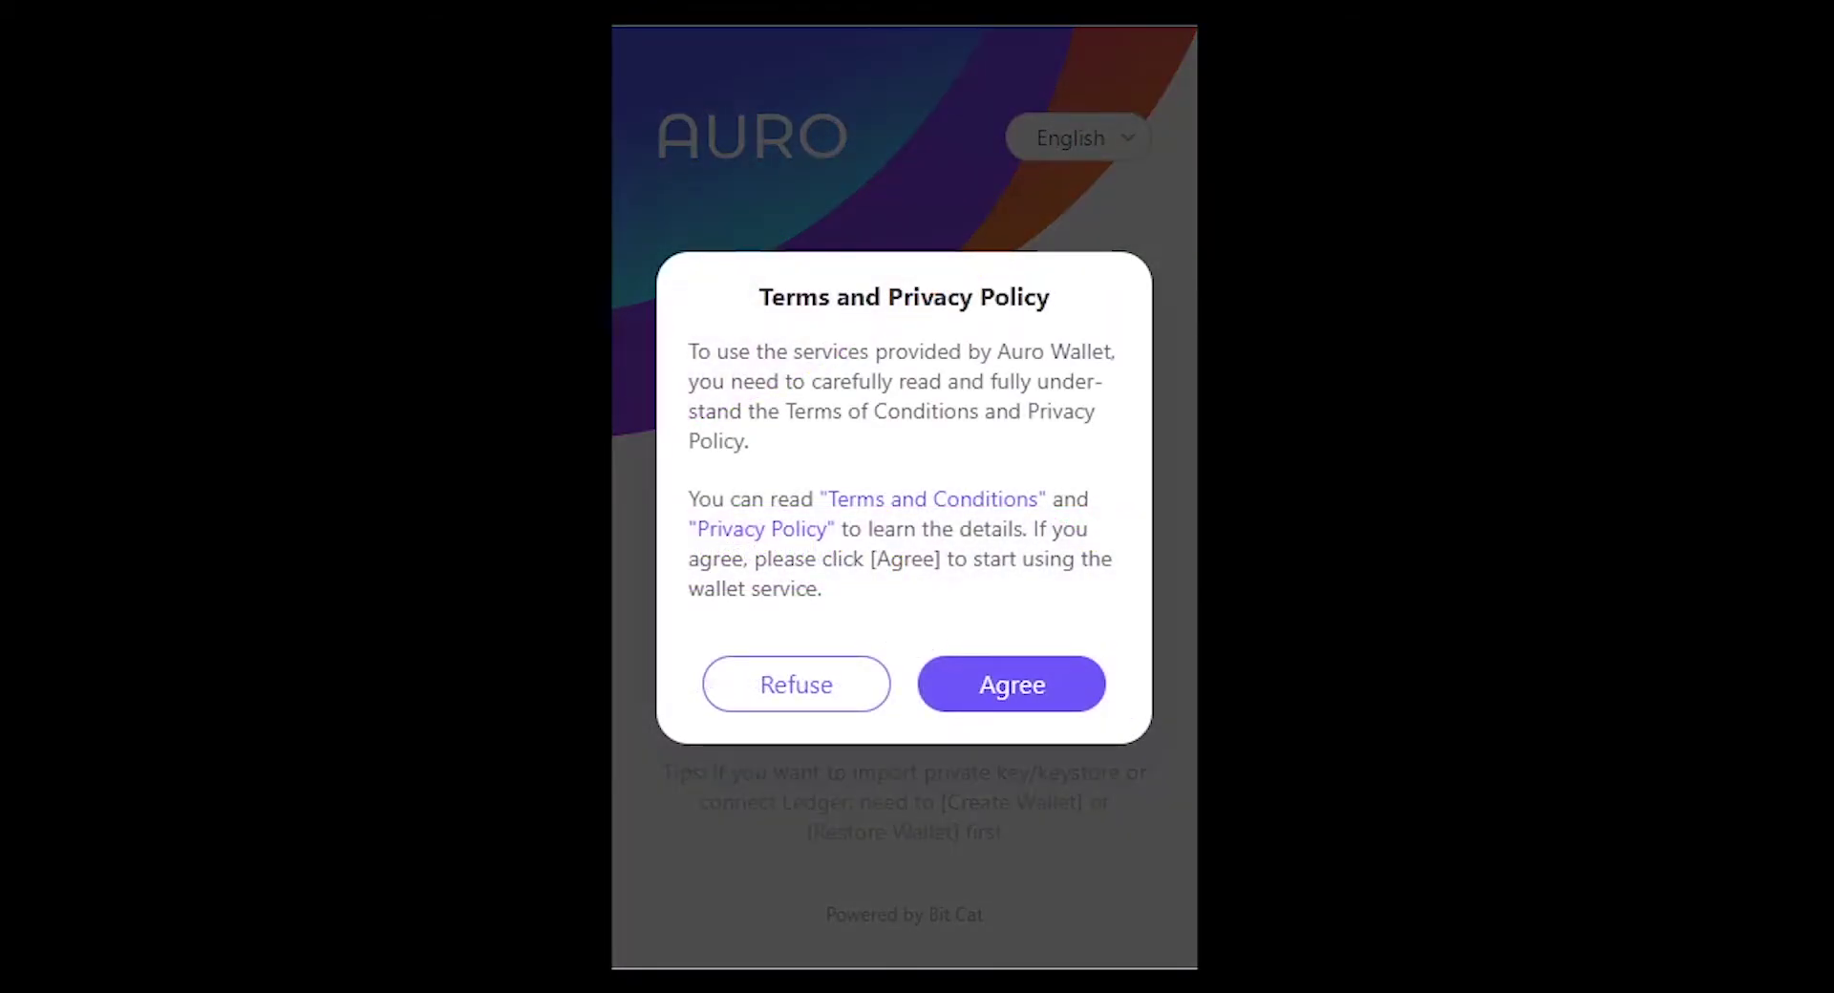
click(1005, 704)
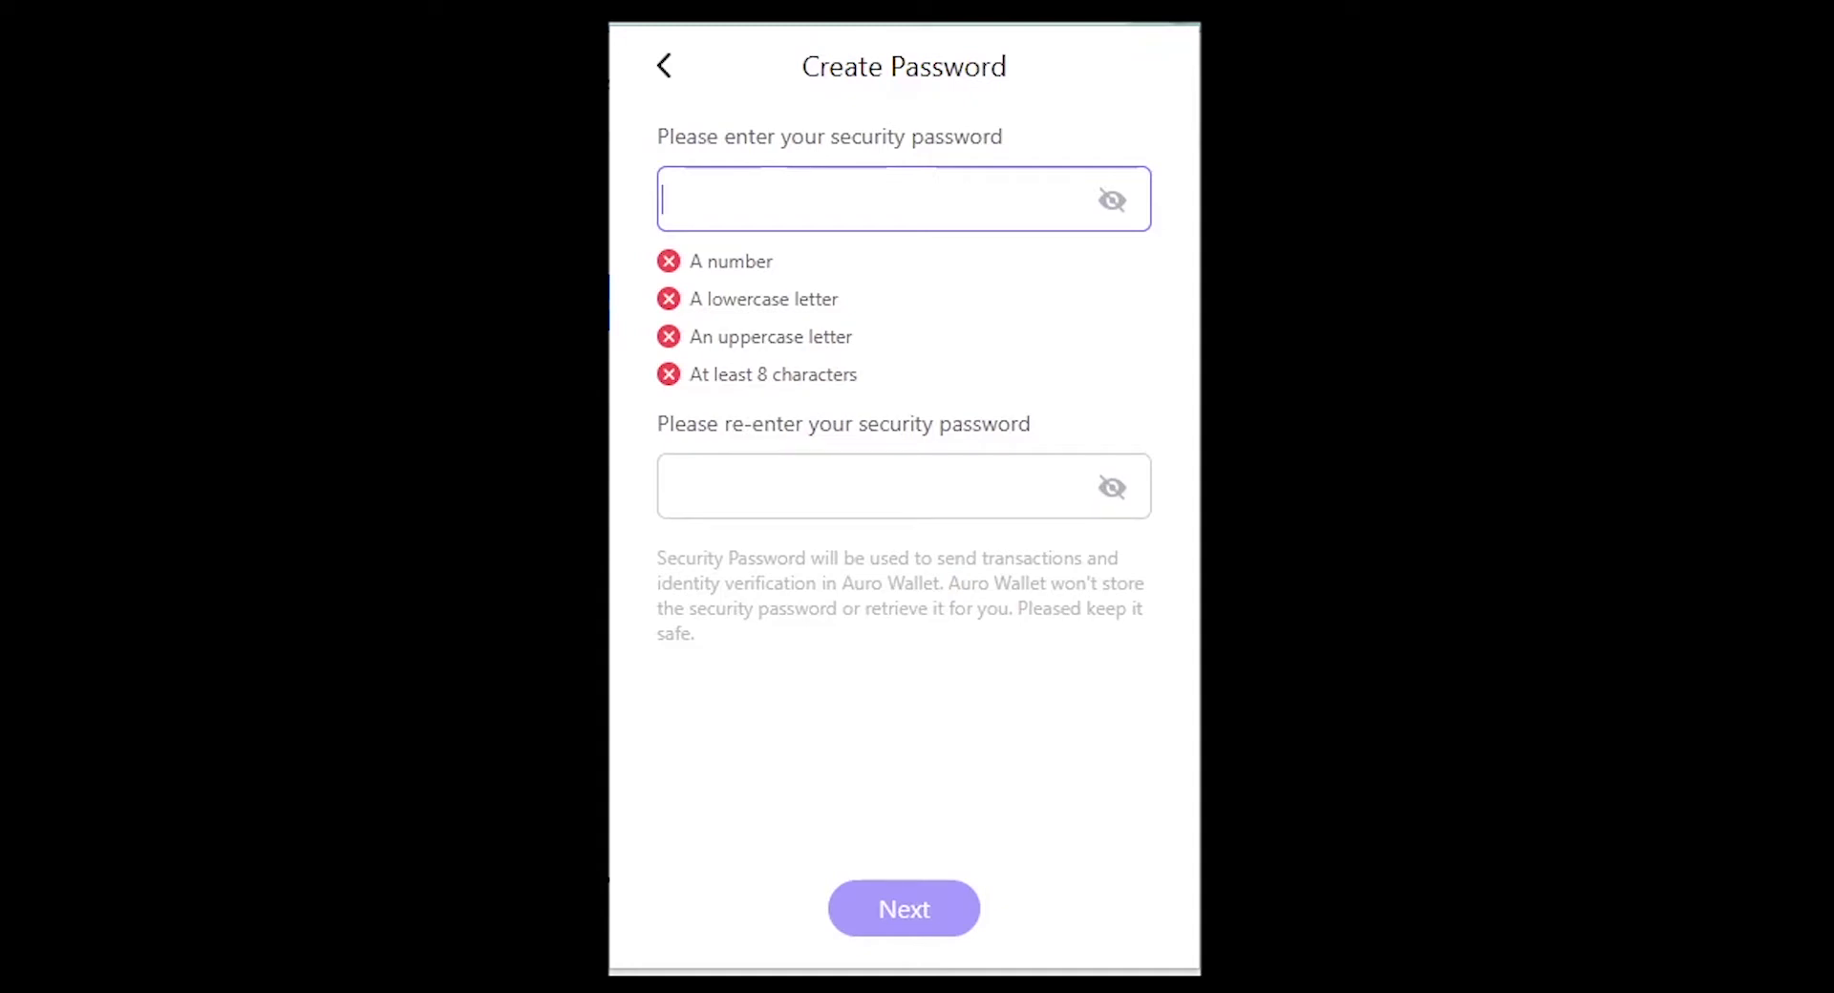
key(Tab)
key(ctrl+v)
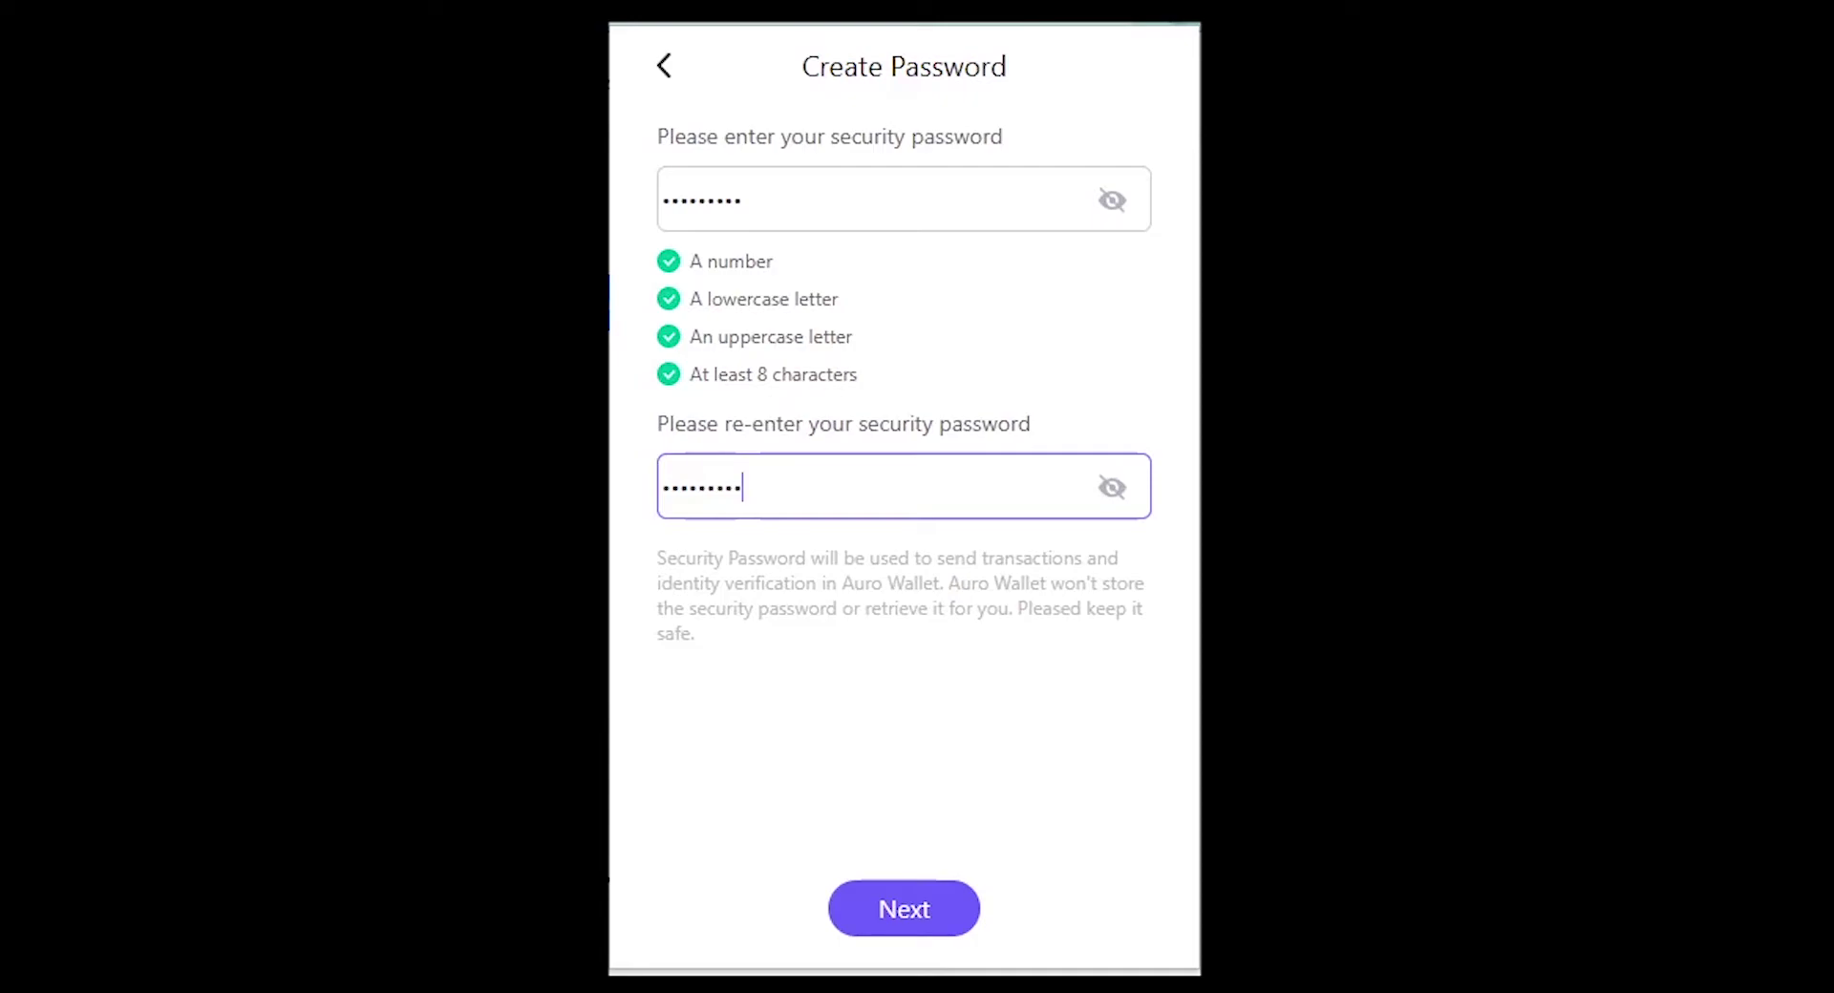
click(907, 924)
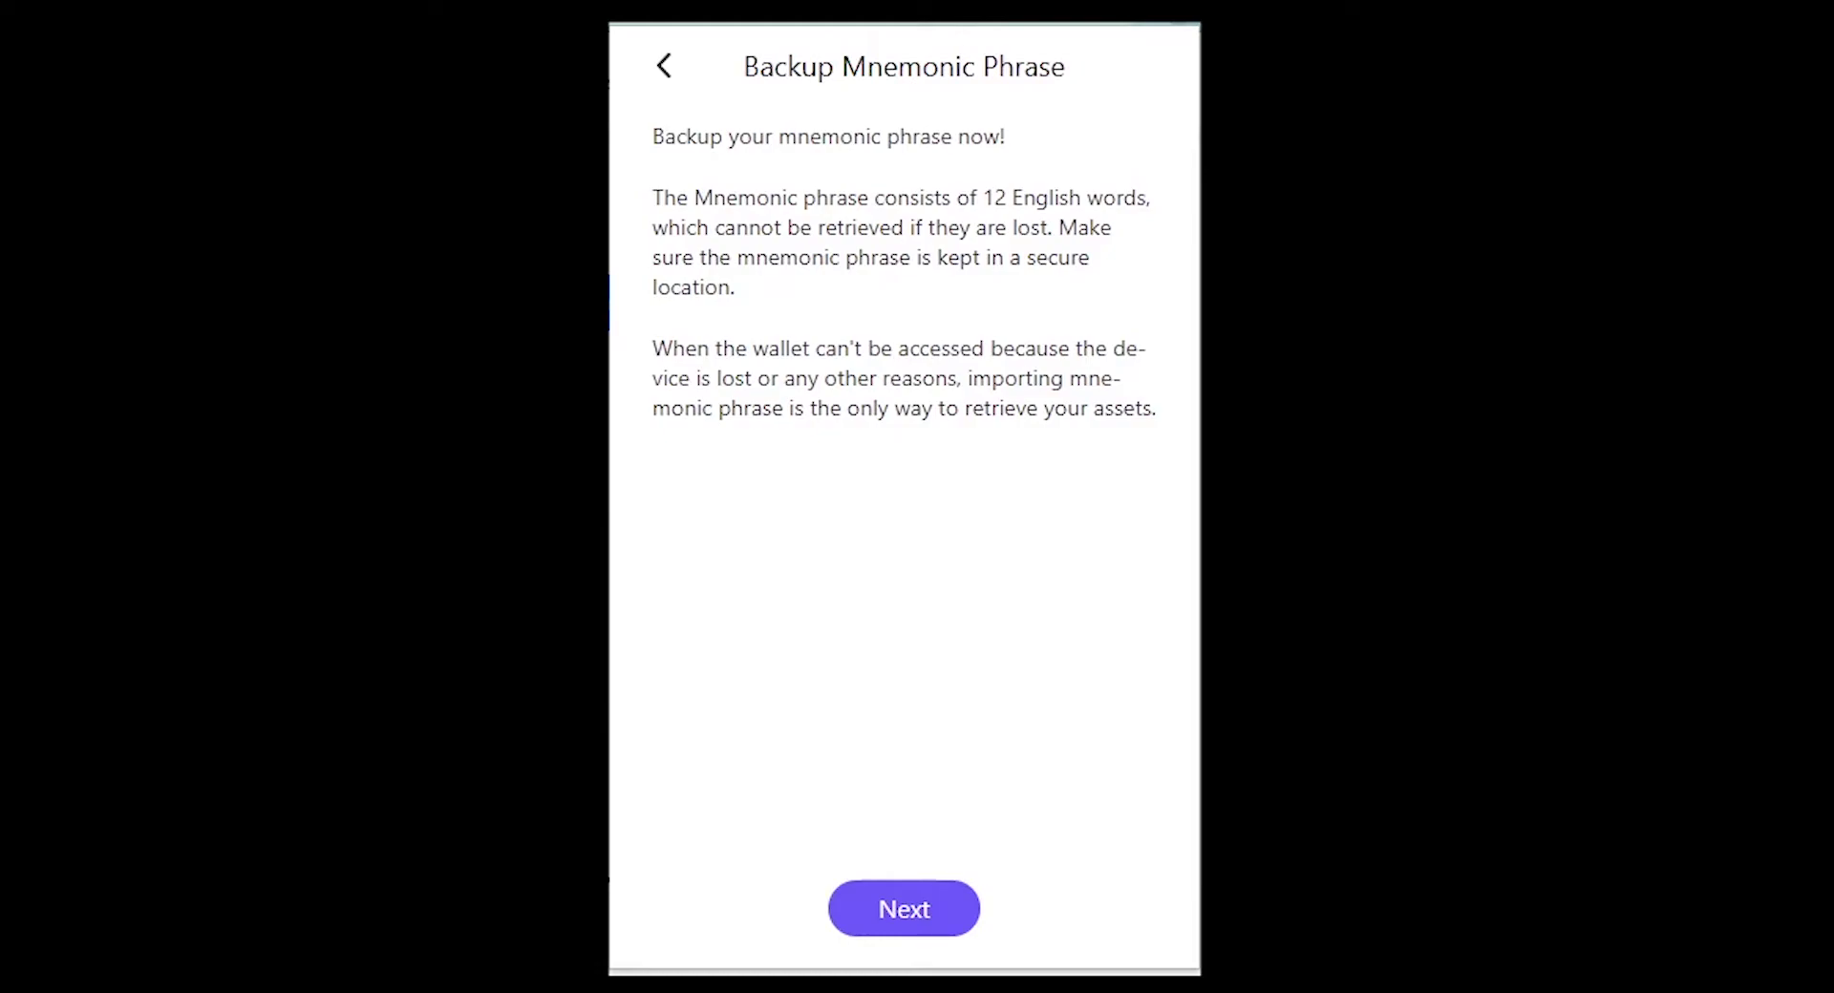
- Reveal the 12-word recovery phrase, confirm the backup, and select the words in order
click(904, 929)
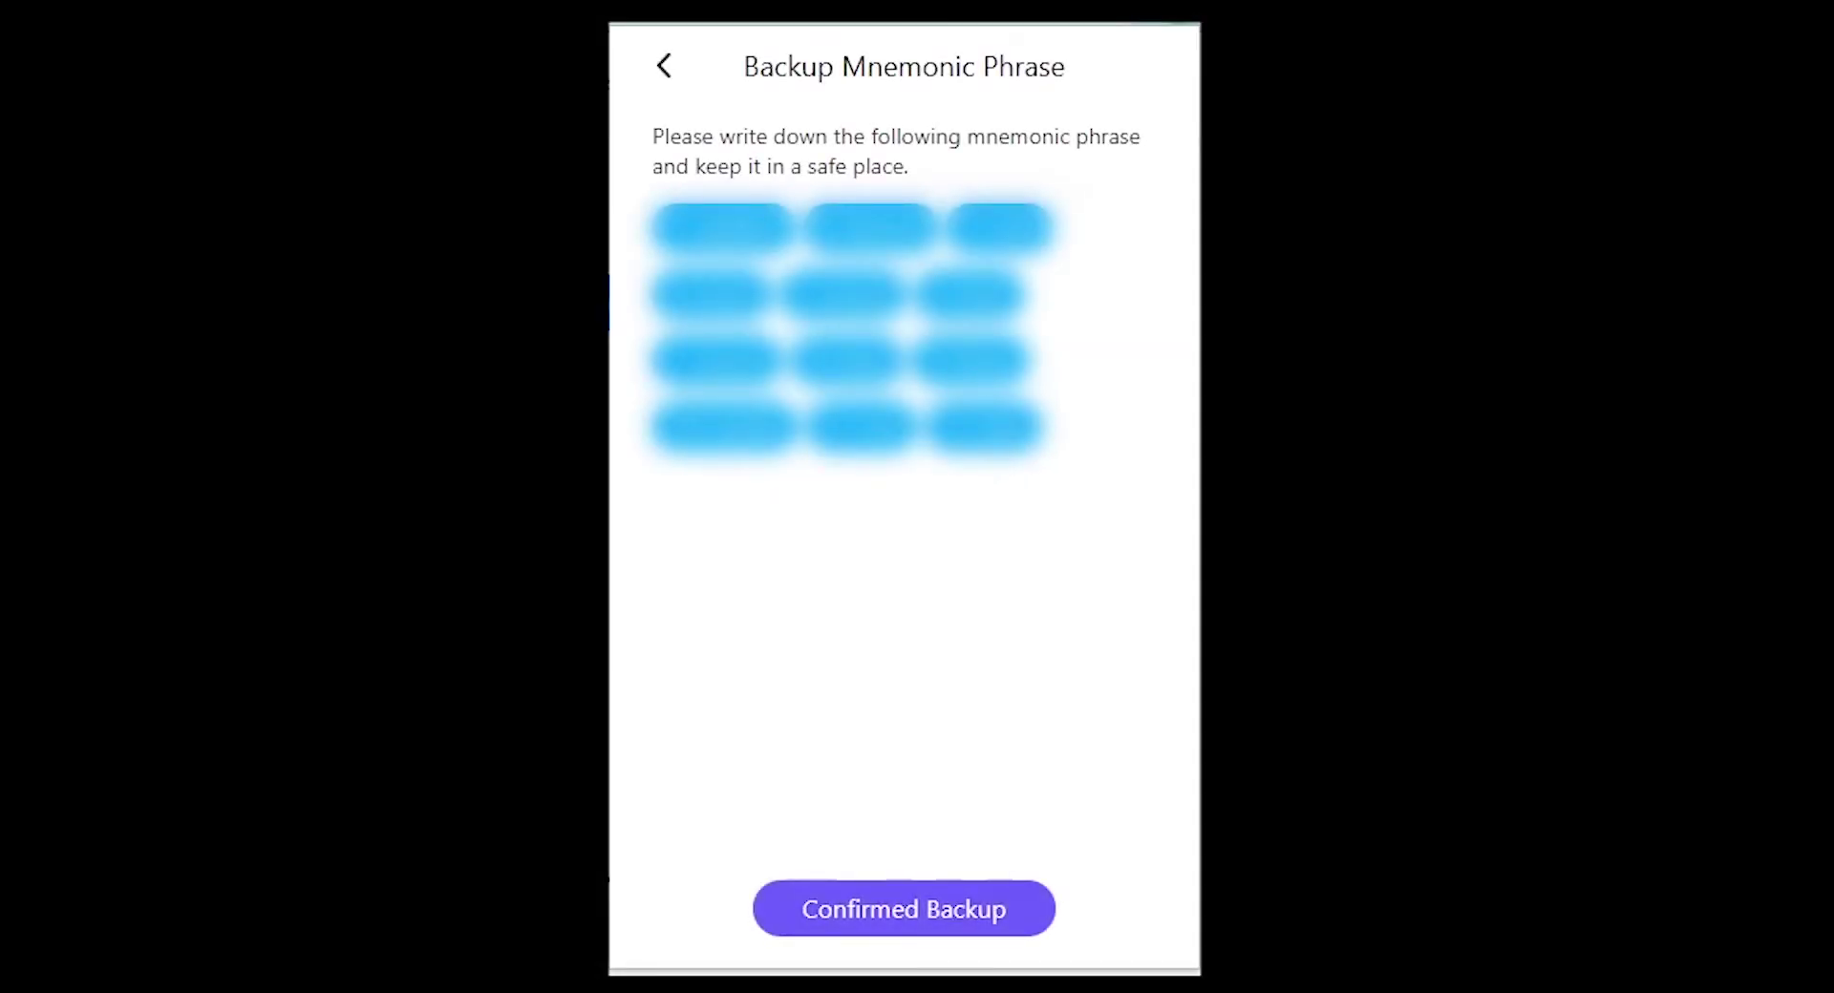
click(907, 931)
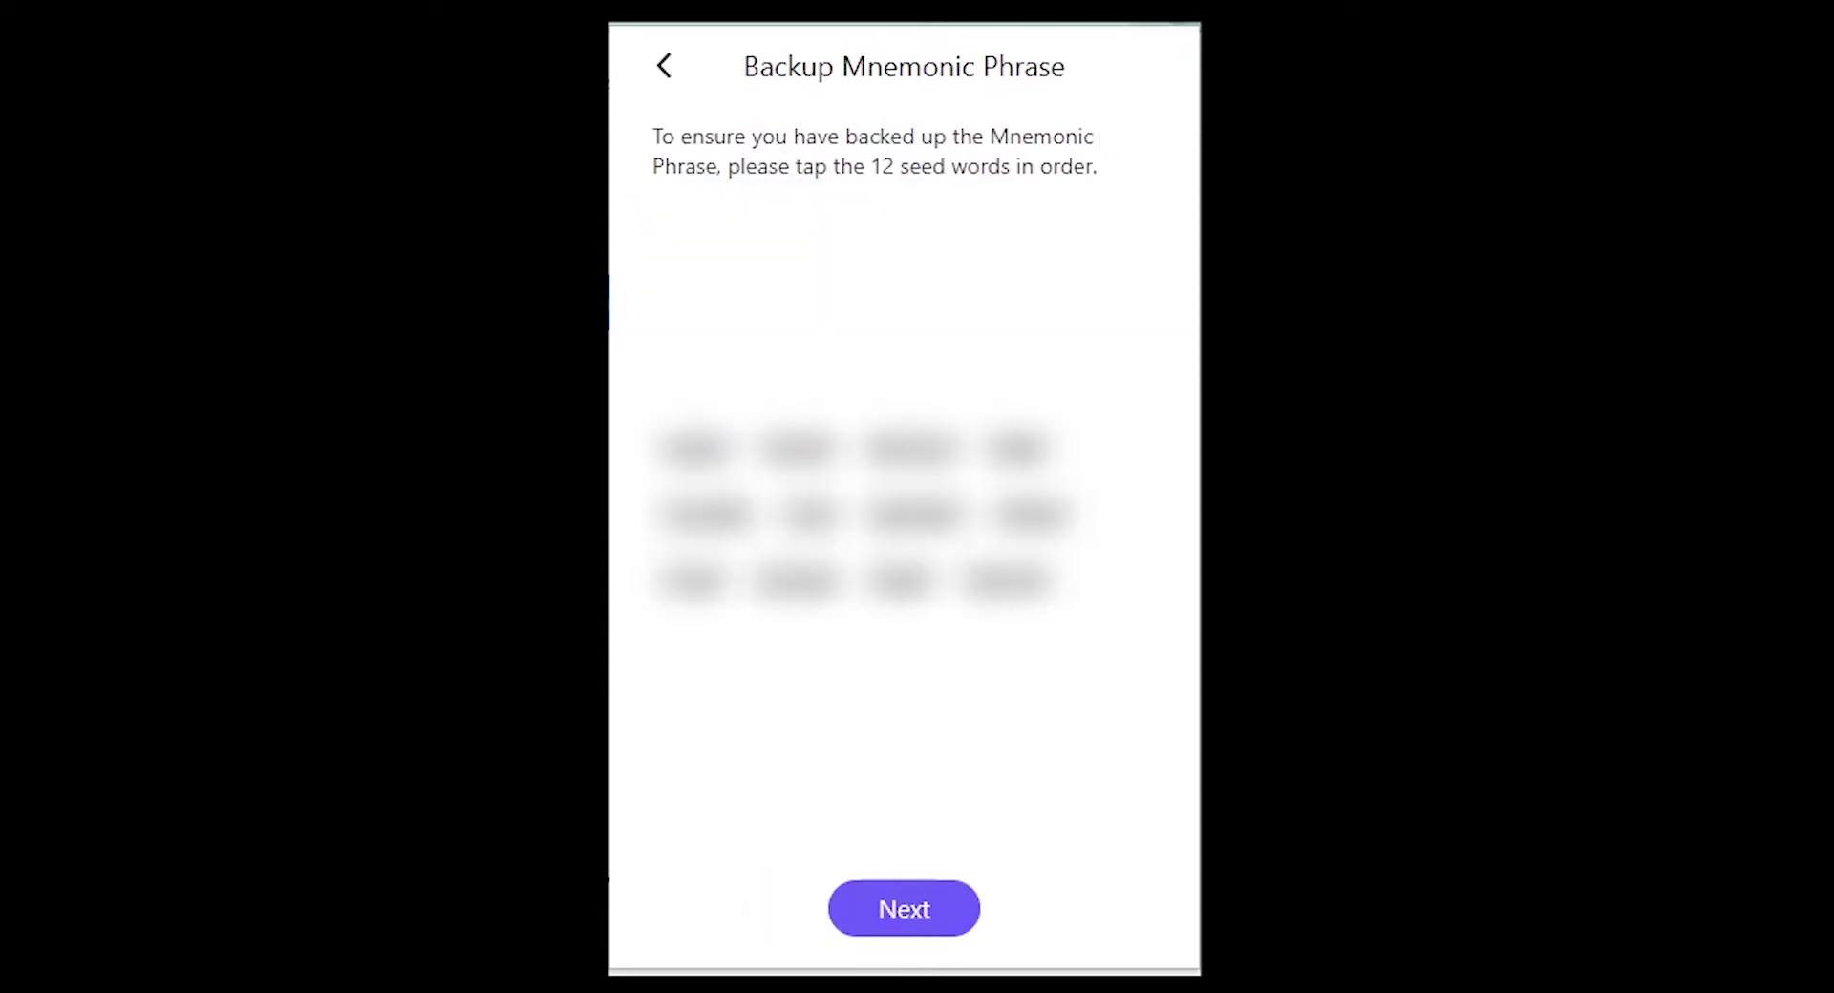
click(909, 477)
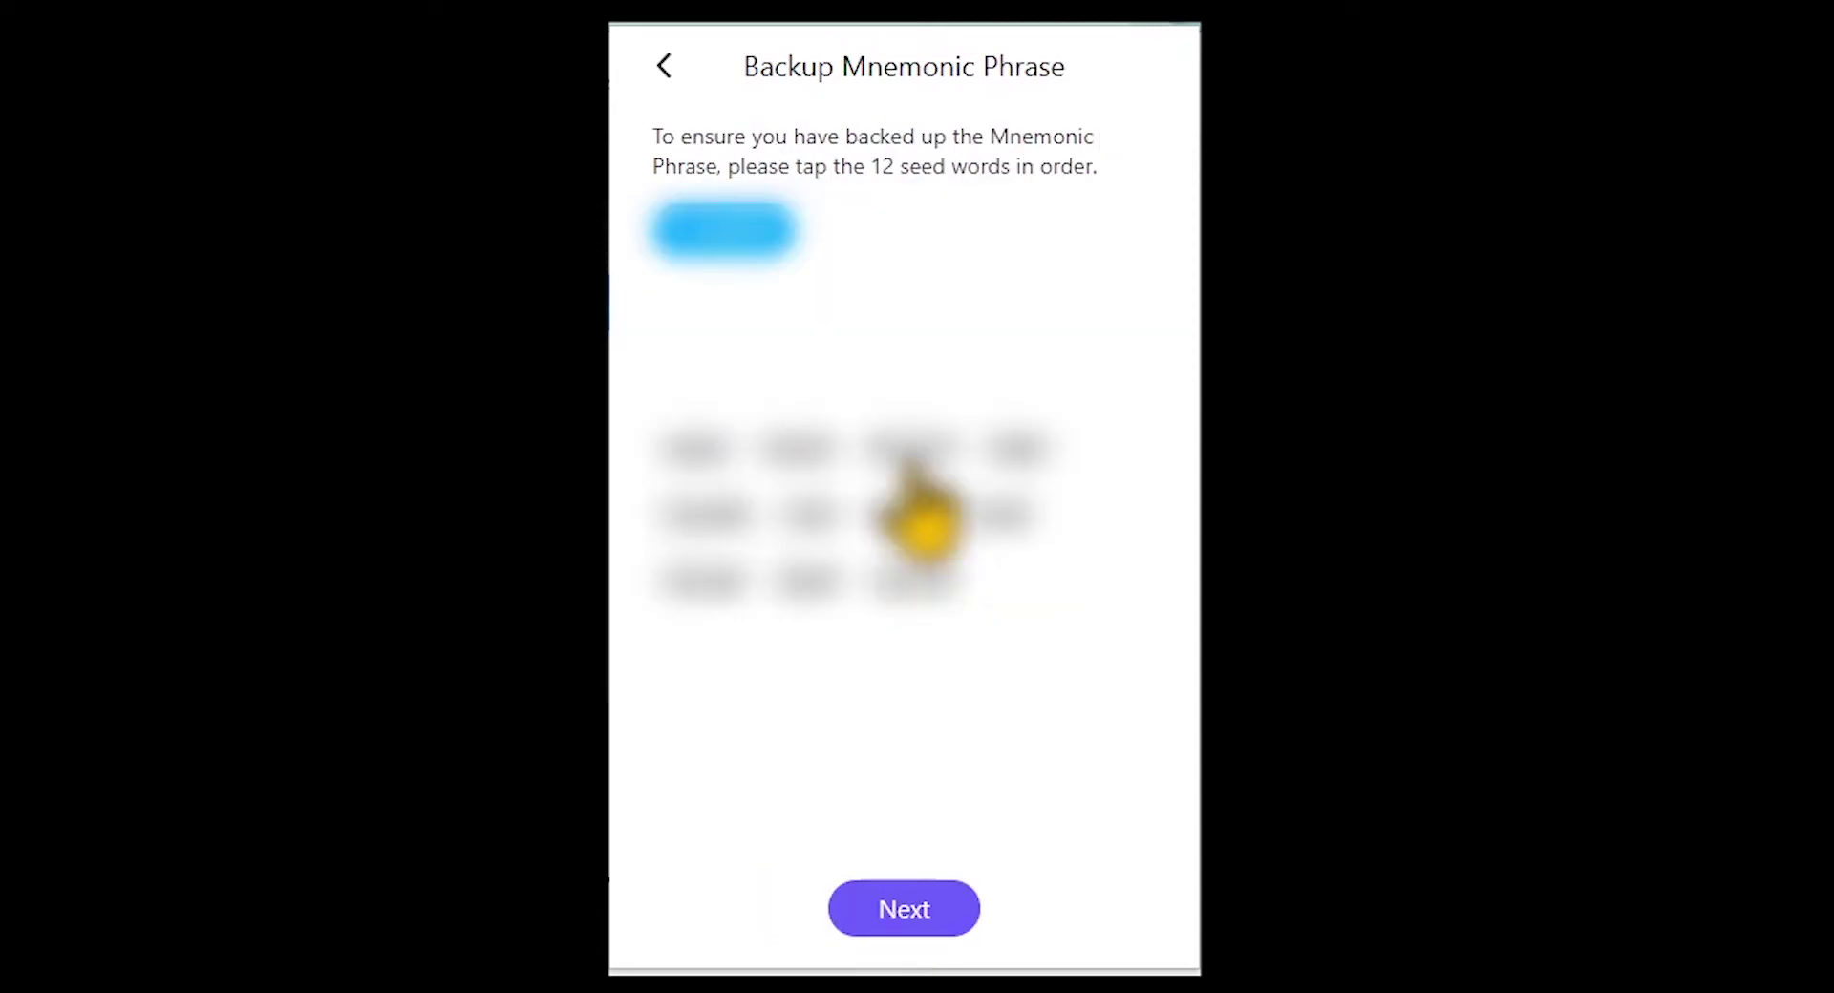
click(798, 515)
click(798, 468)
click(807, 515)
click(798, 521)
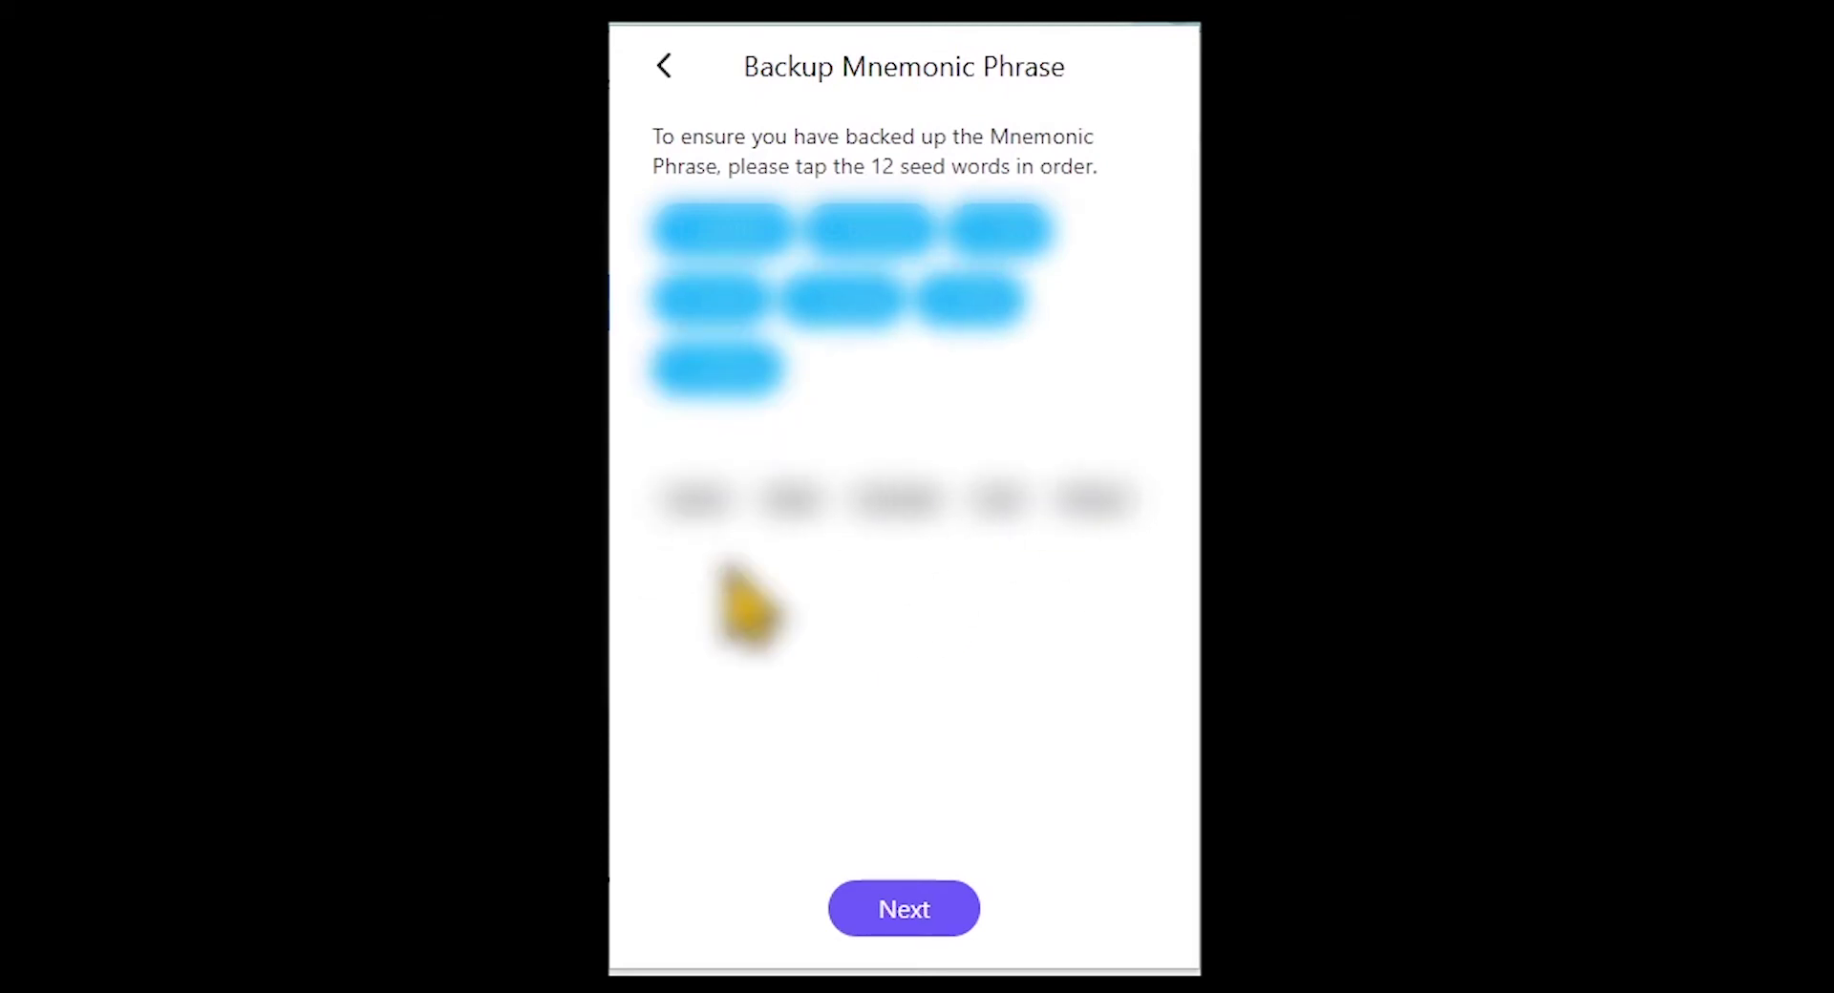
click(994, 501)
click(1012, 534)
click(898, 535)
click(792, 535)
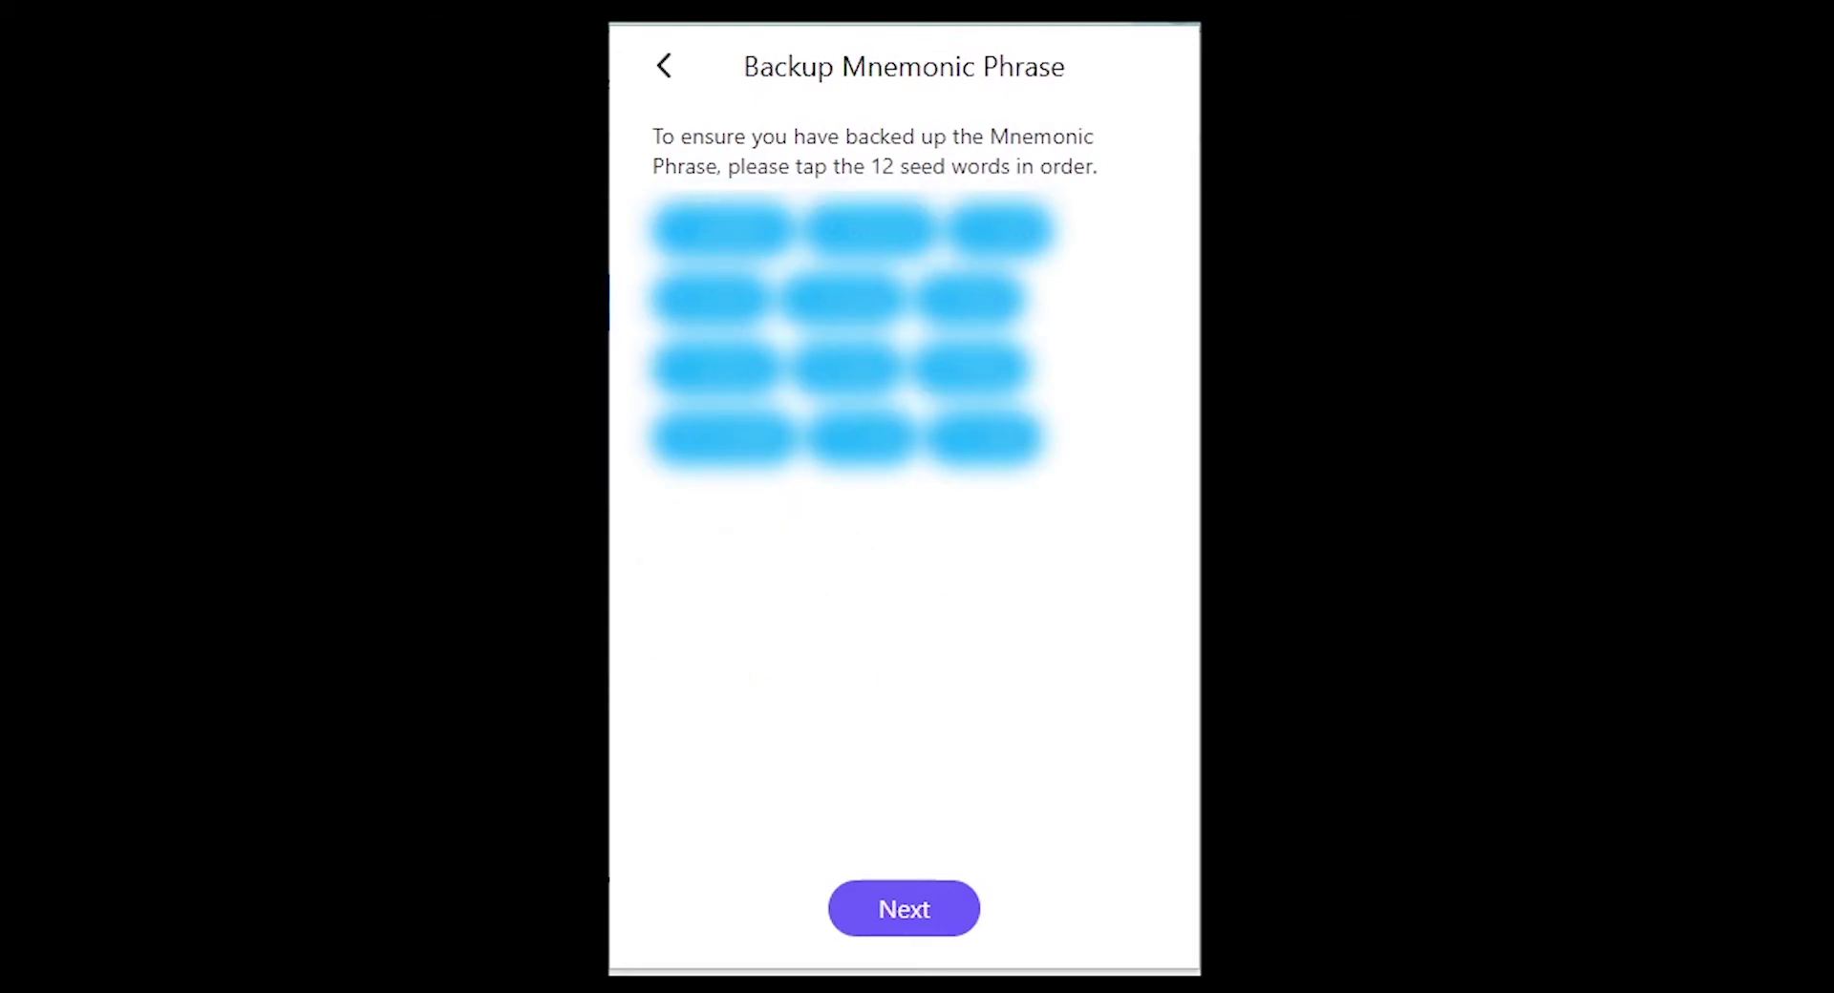
click(899, 929)
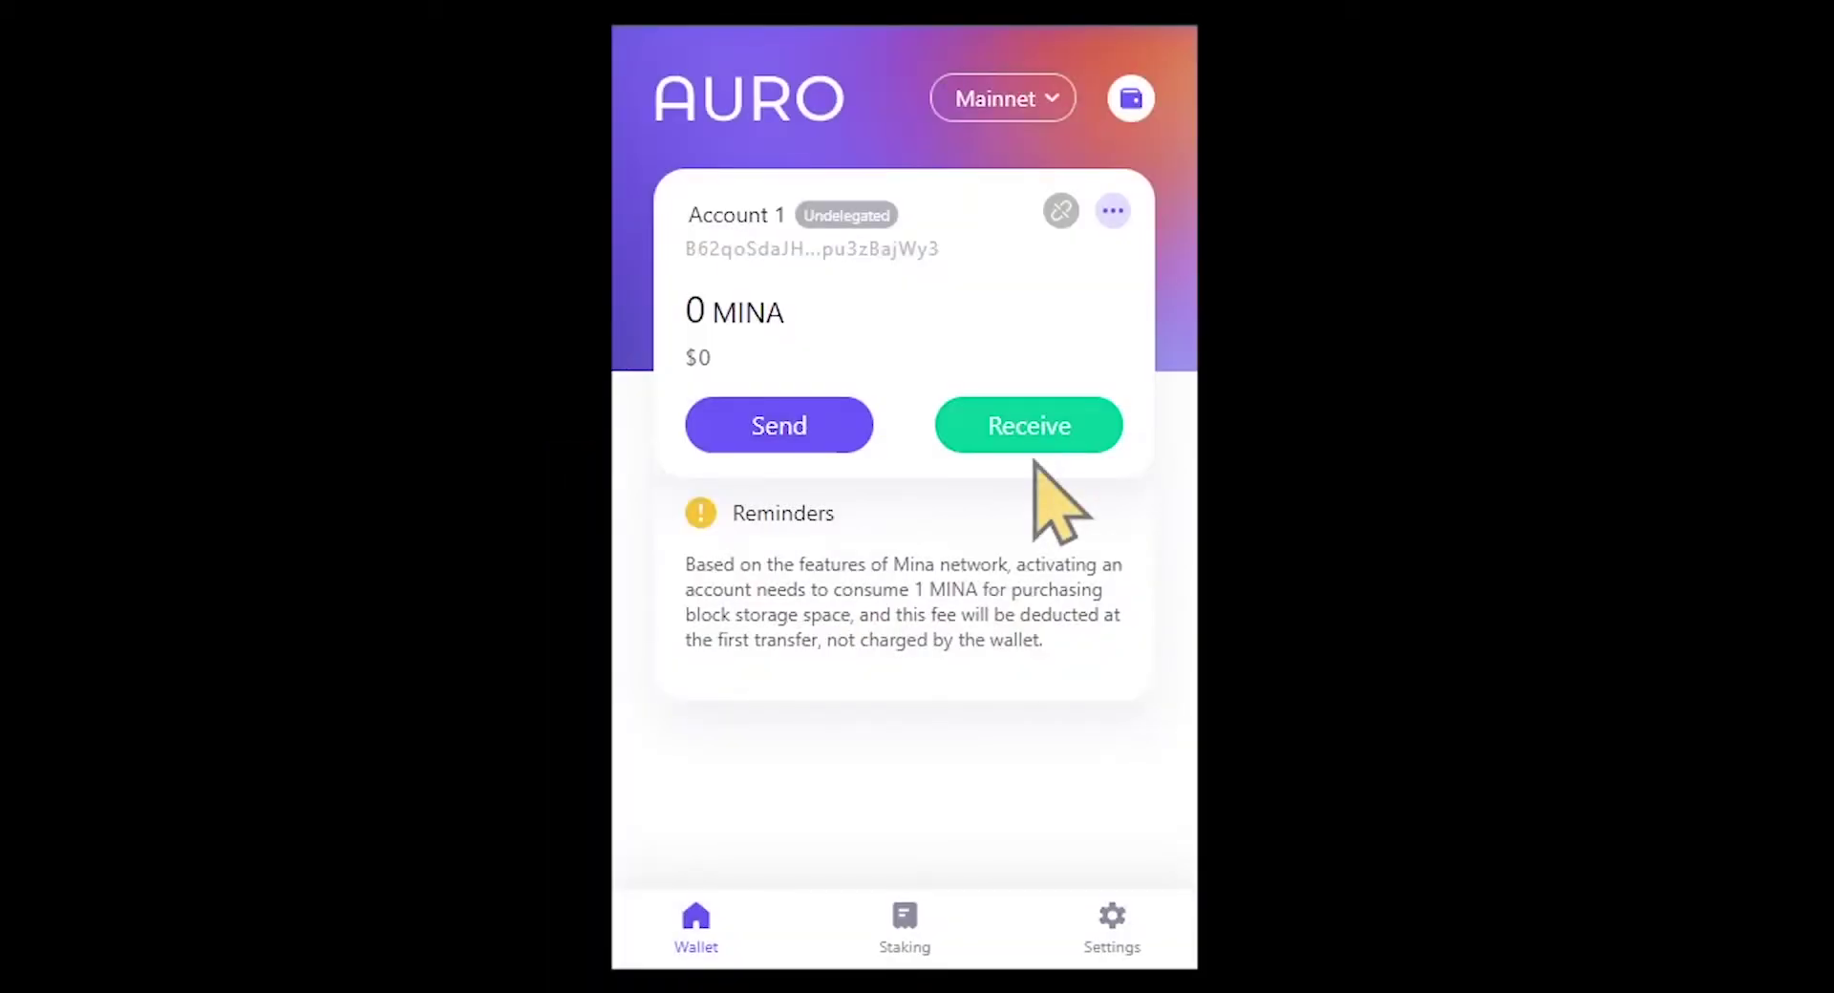
- Copy Account 1's receive address for funding, then return to the wallet overview
click(1032, 442)
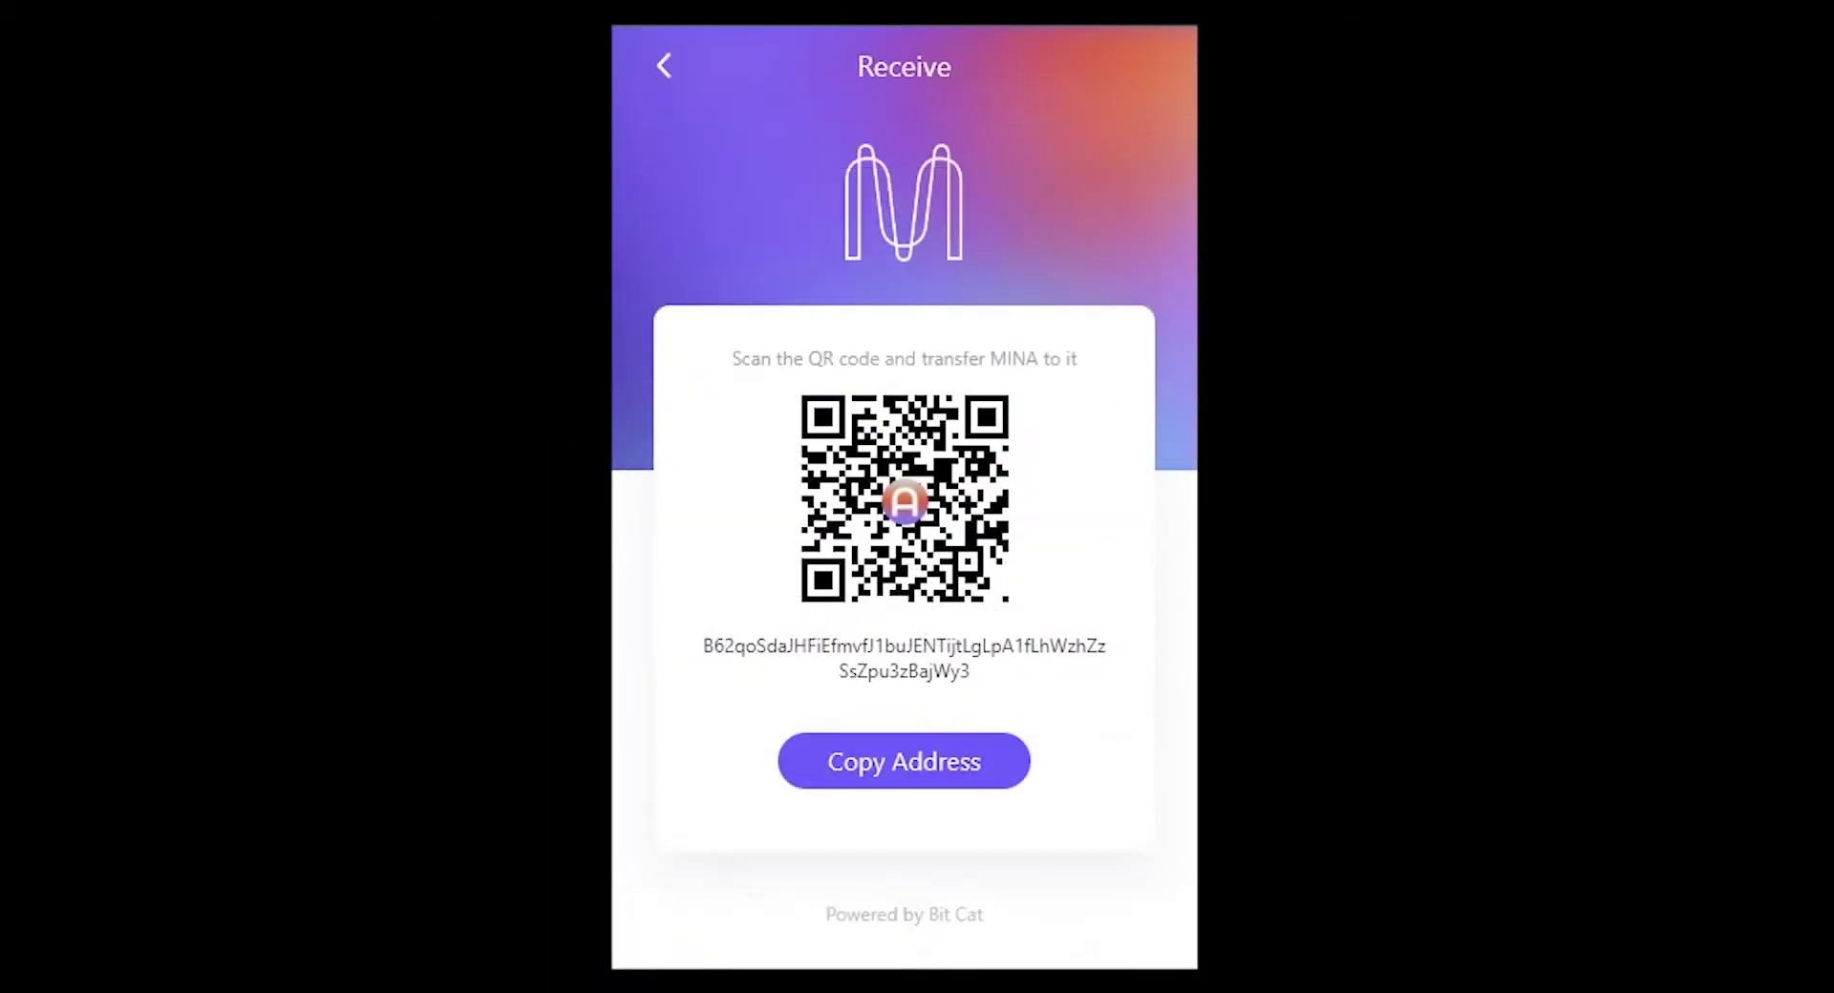
click(904, 781)
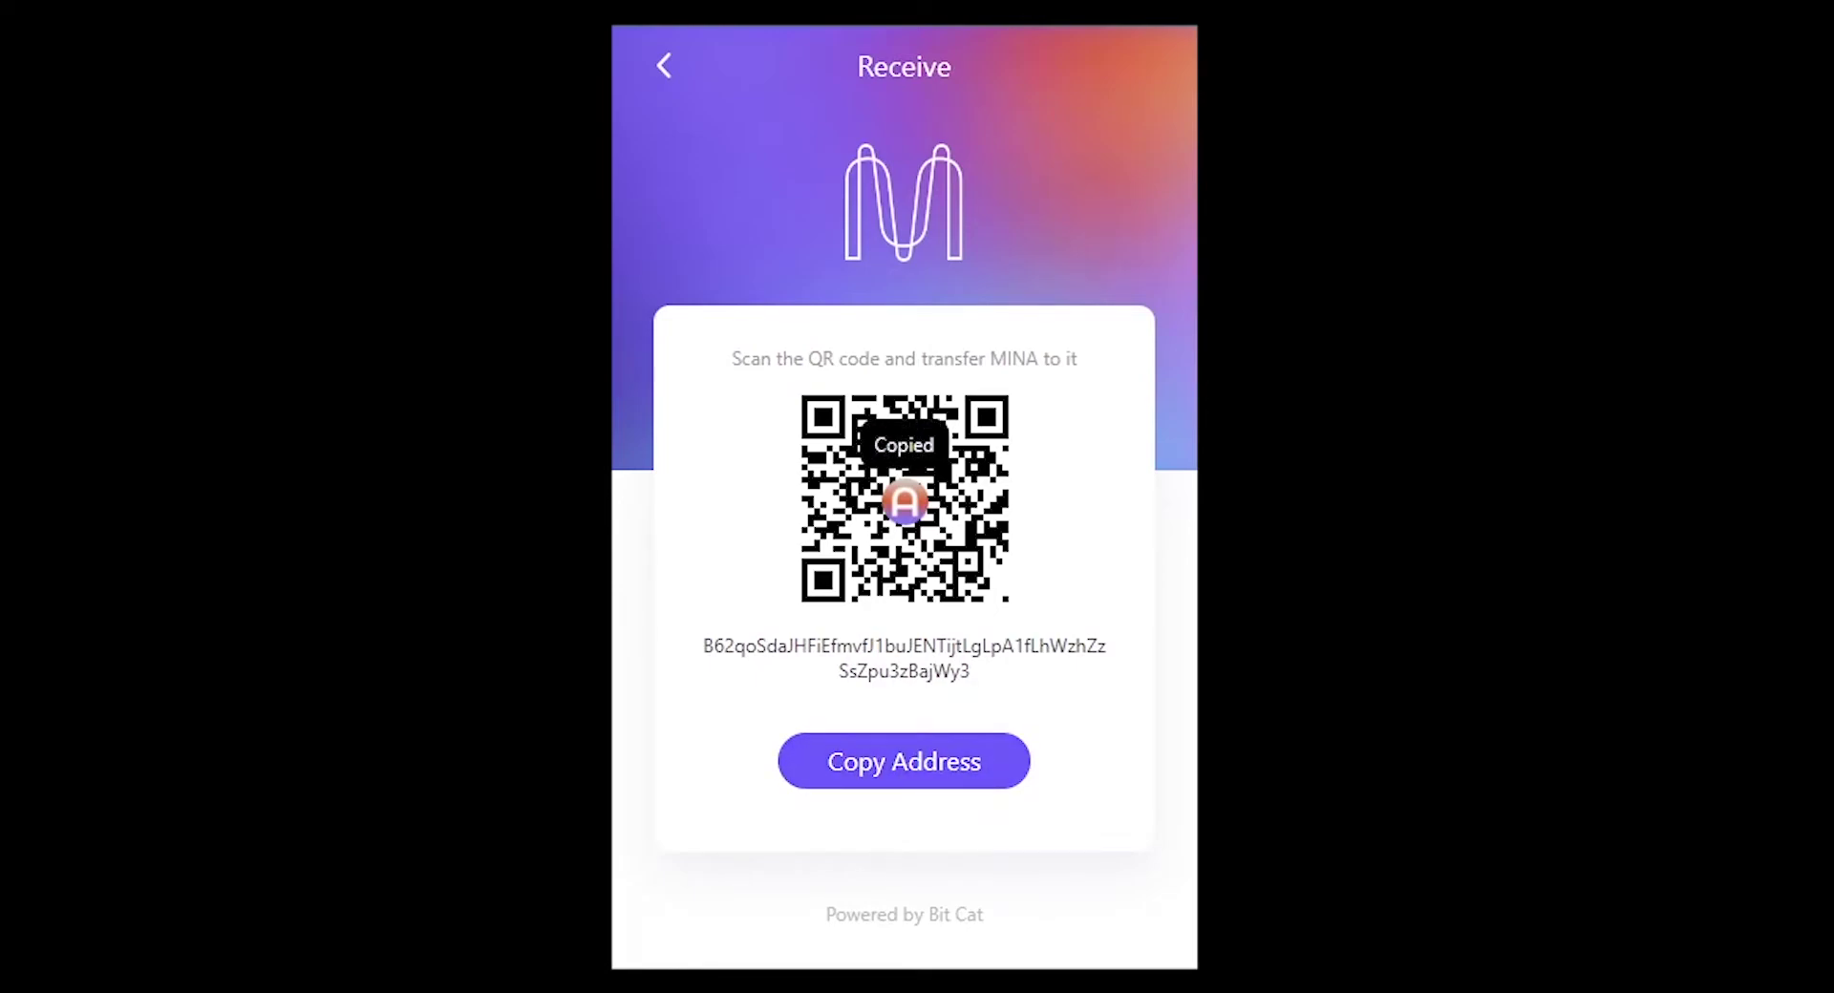
click(673, 81)
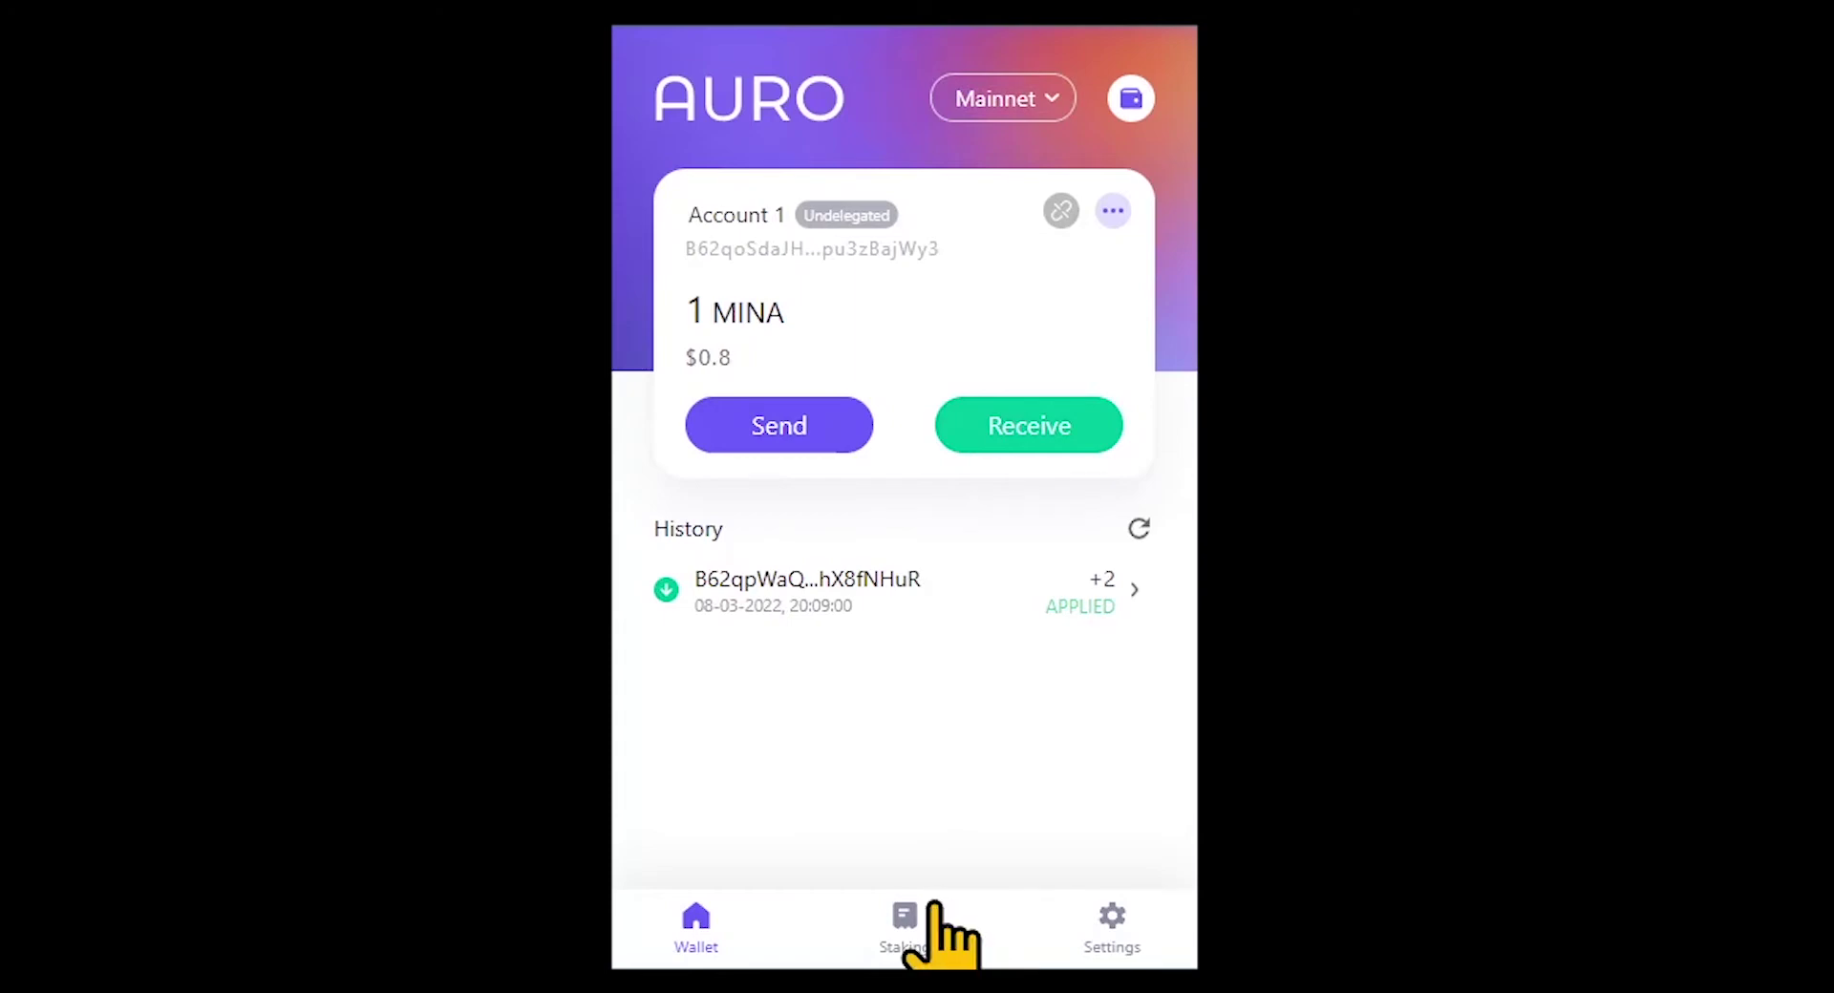
- Select Everstake as the staking block producer, keeping the default 0.0101 fee
click(915, 919)
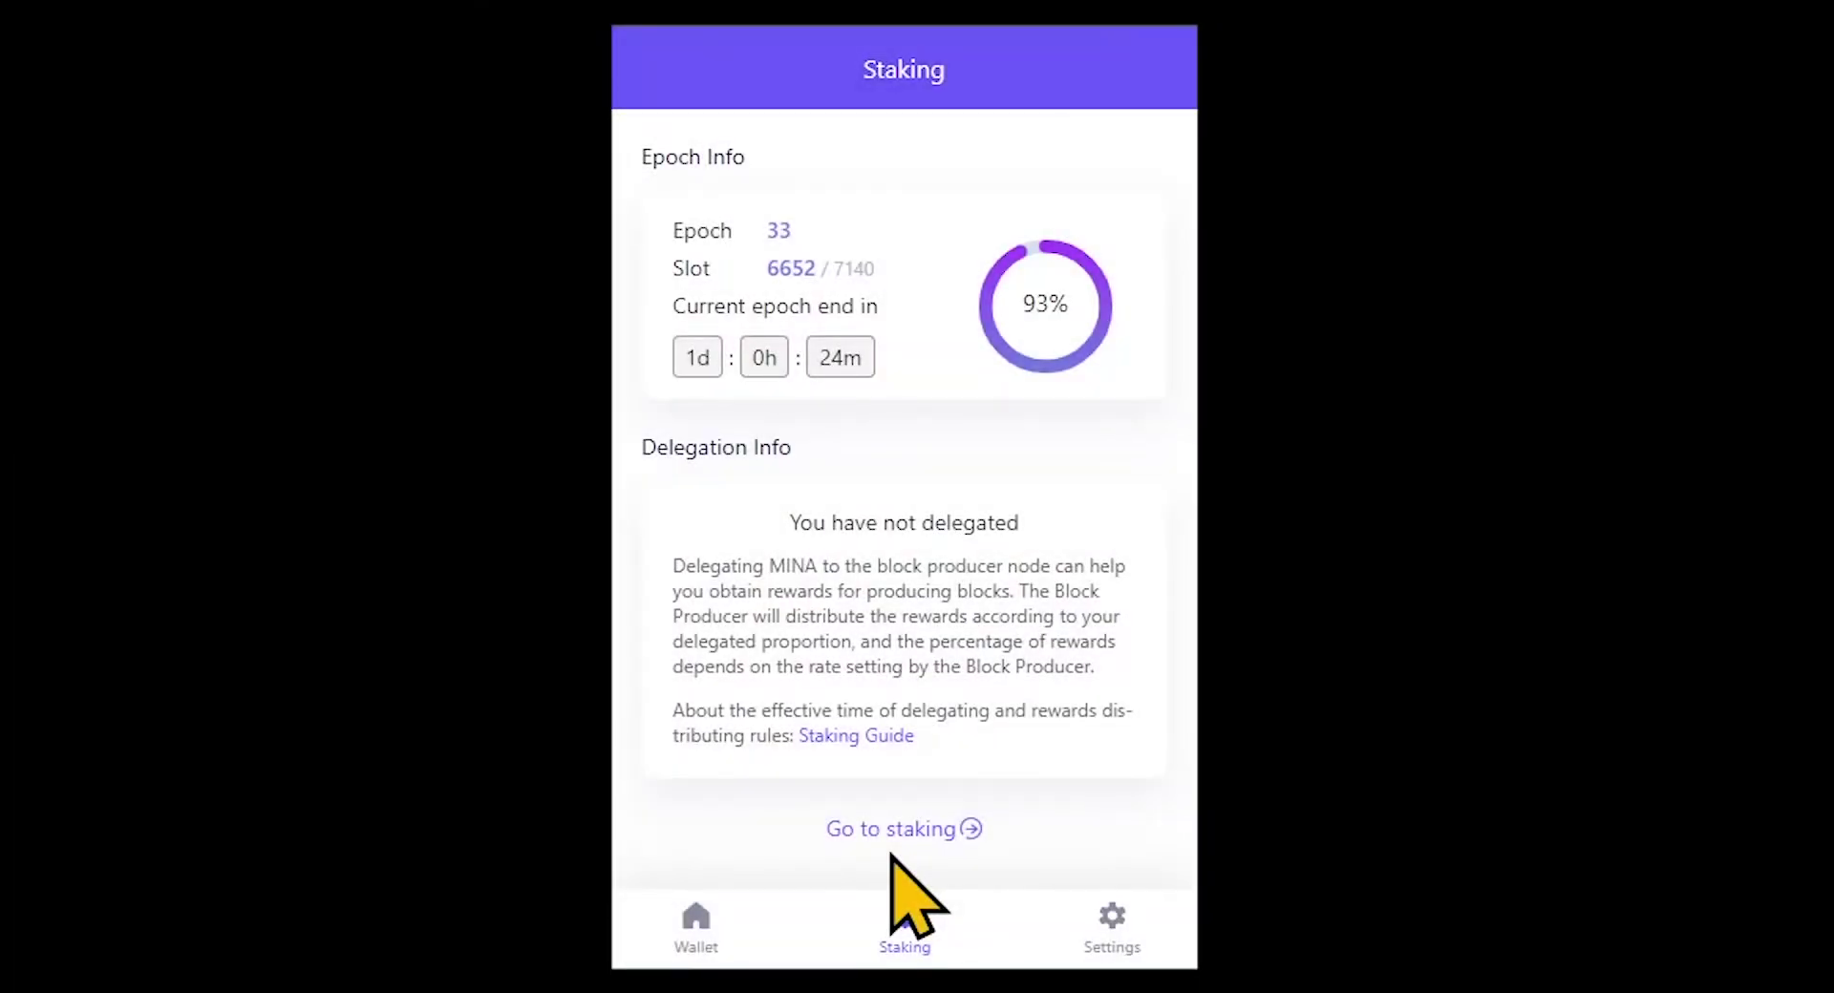
click(892, 831)
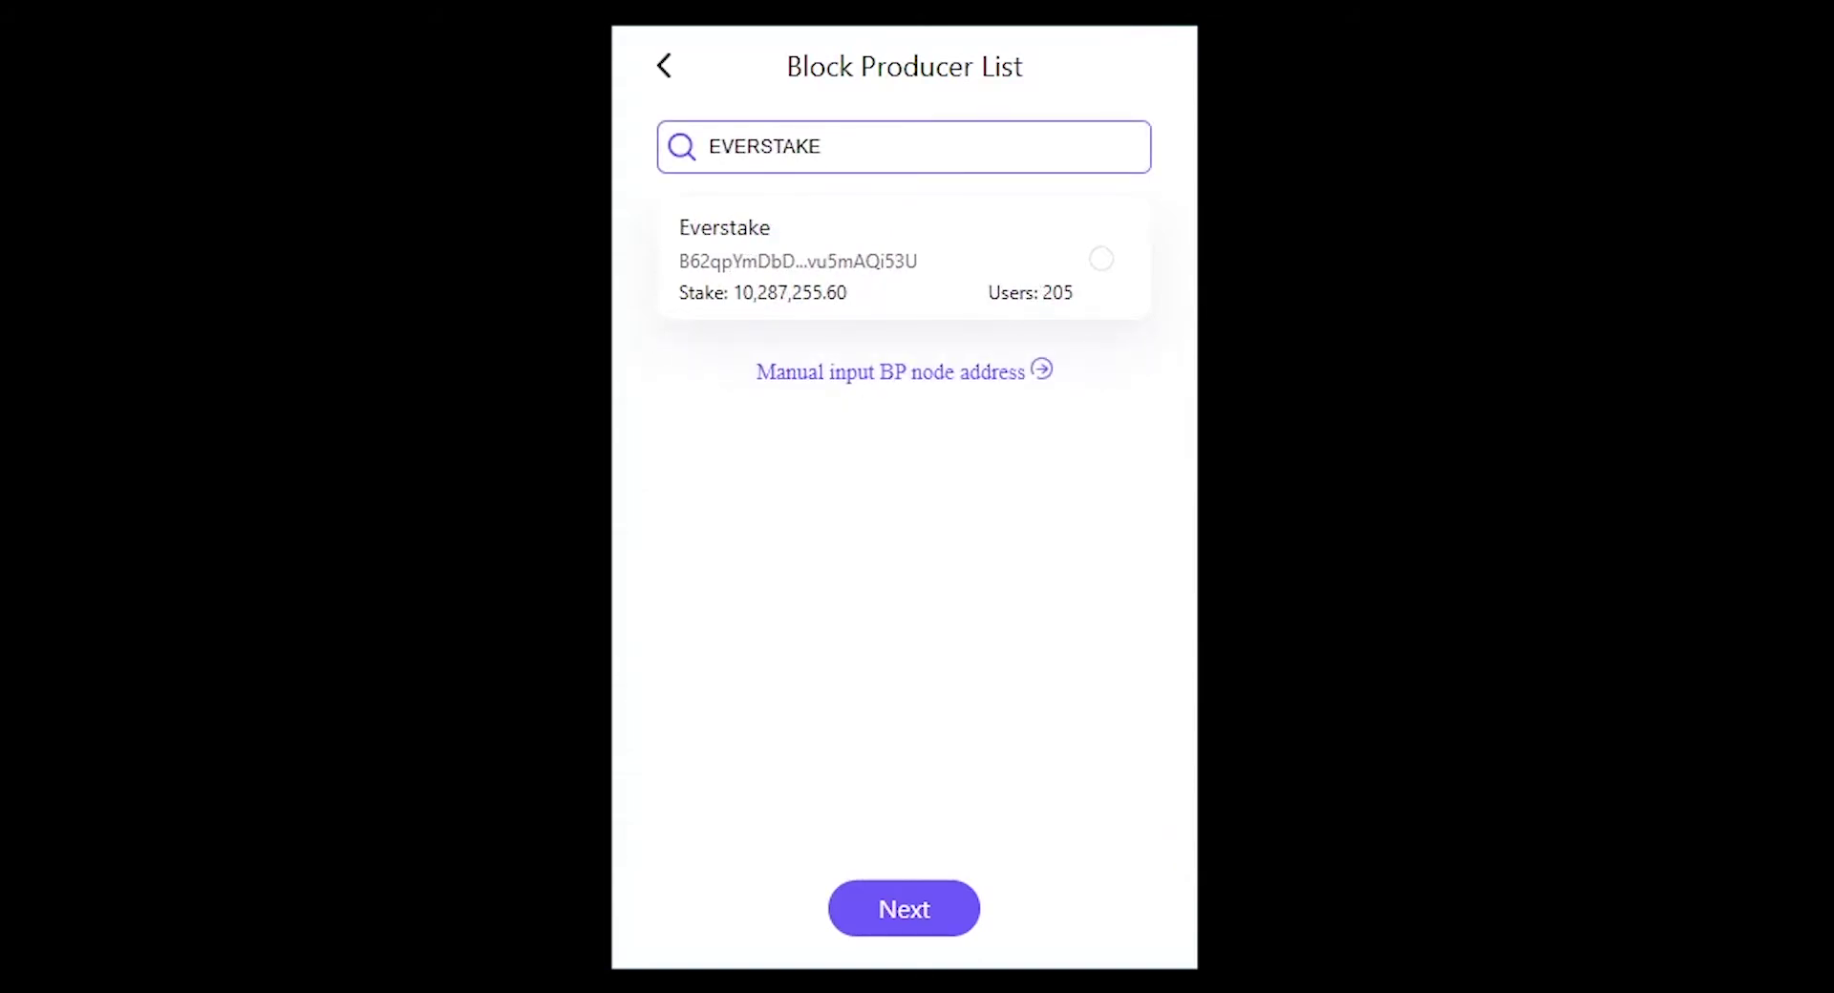
click(1101, 259)
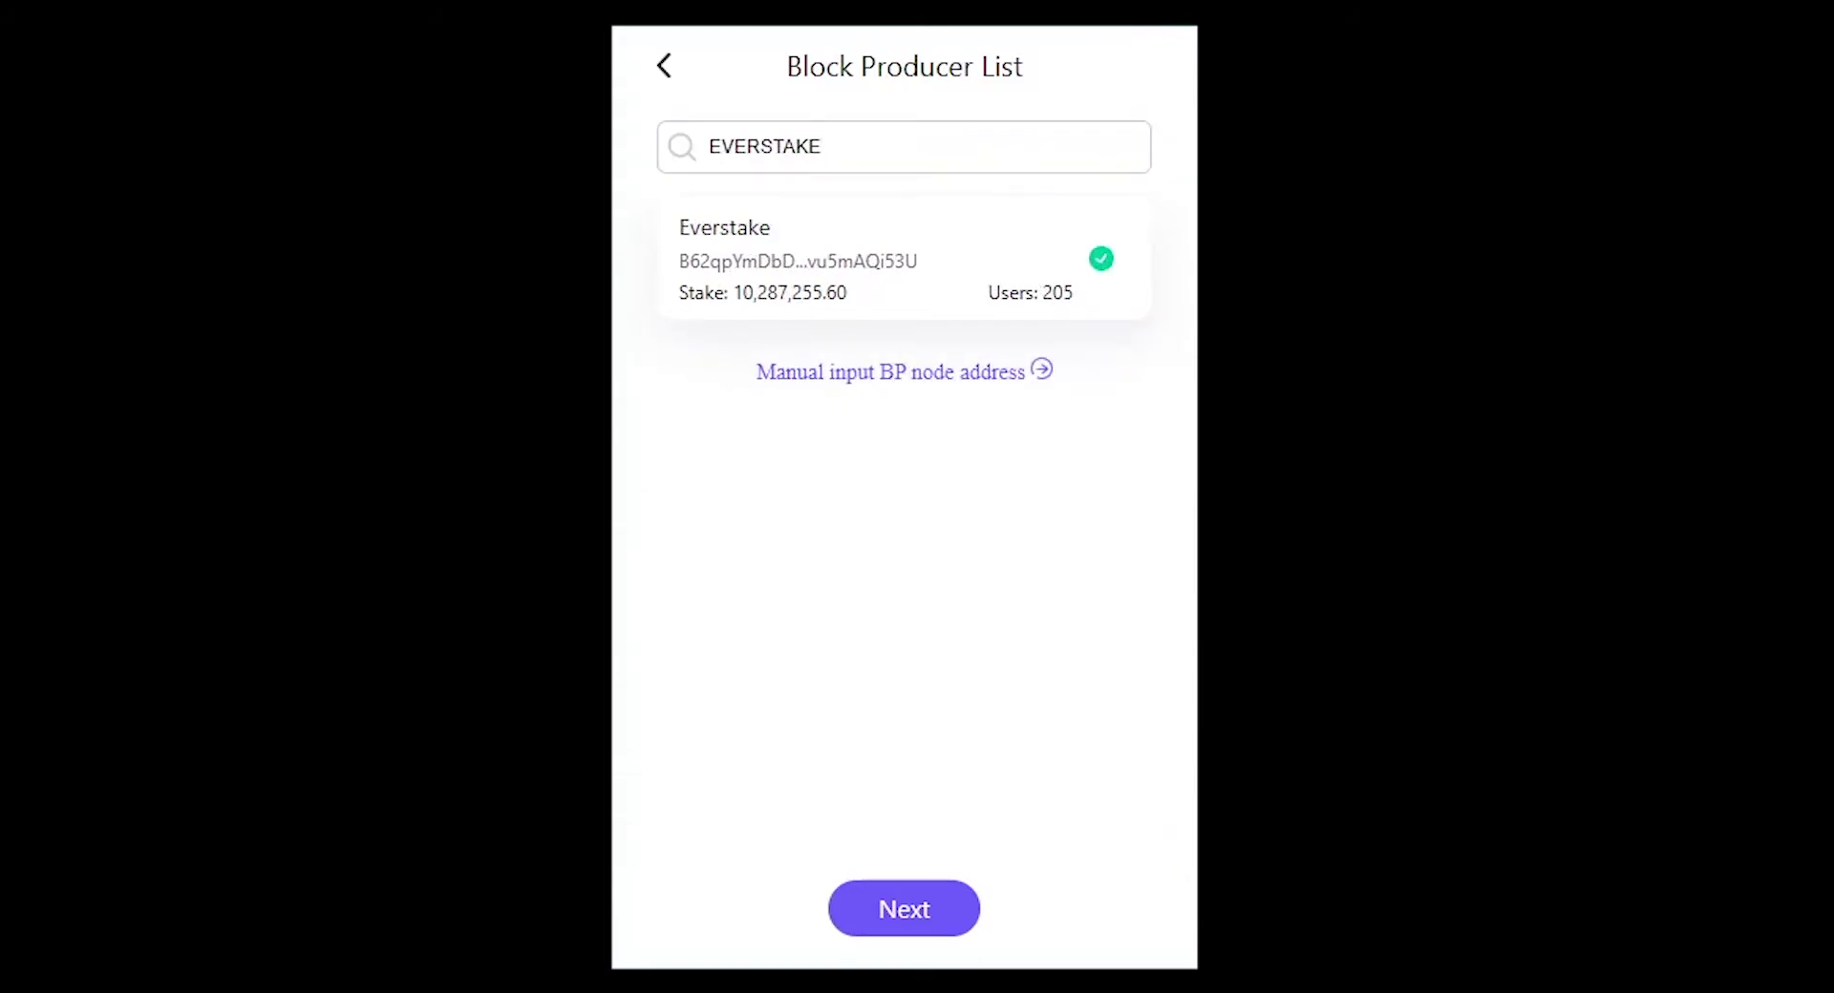
click(906, 908)
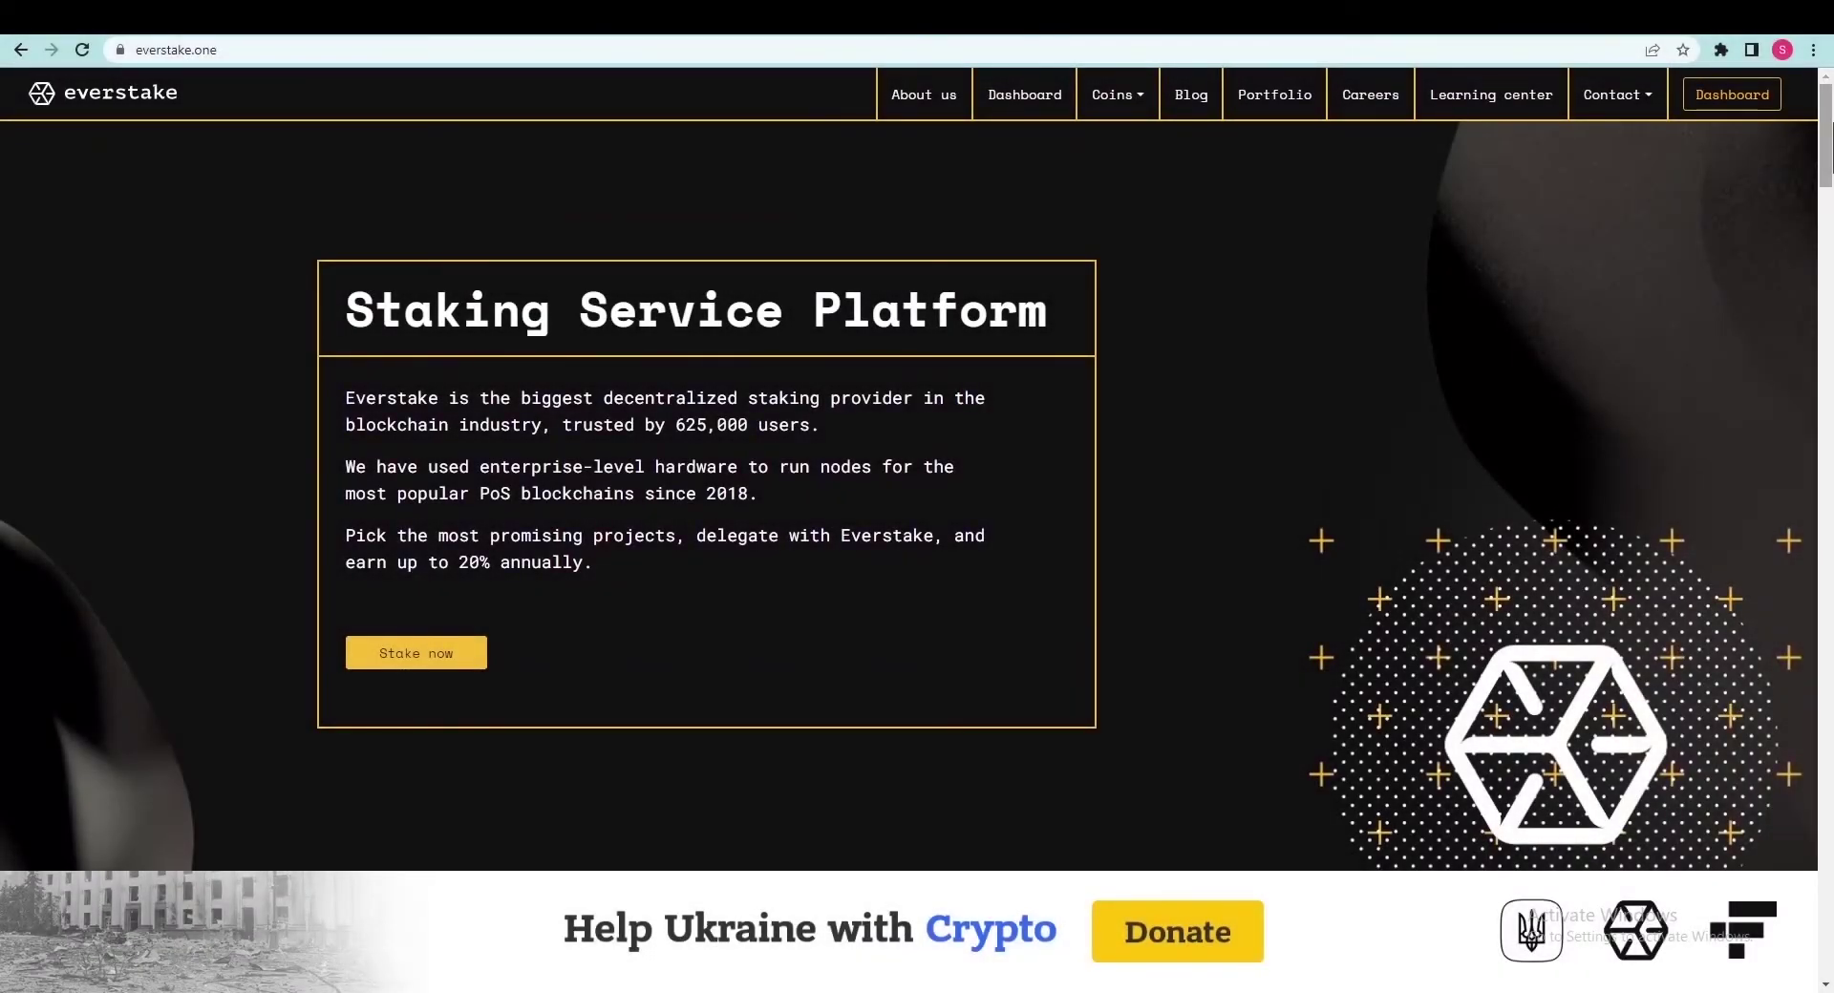
scroll(917, 477, down, 1)
scroll(917, 478, down, 3)
scroll(917, 477, down, 4)
scroll(917, 477, down, 3)
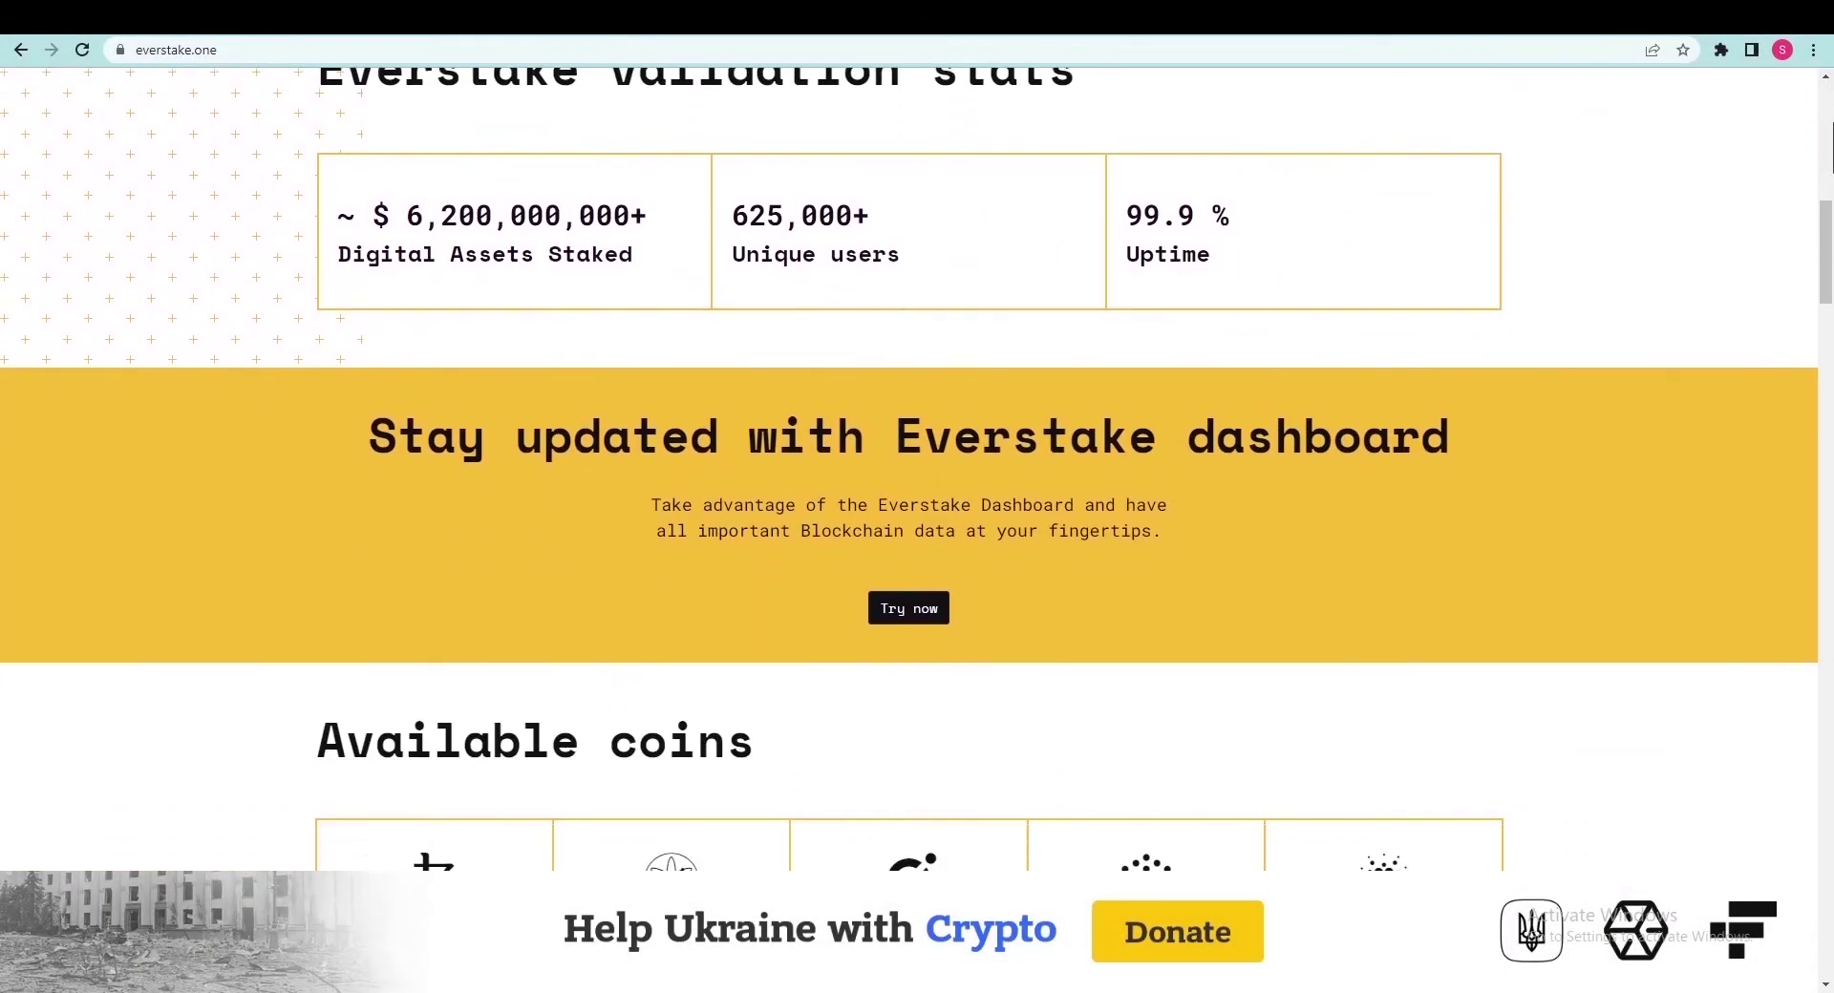
scroll(917, 478, down, 4)
scroll(917, 478, down, 5)
scroll(917, 478, down, 3)
scroll(917, 478, down, 3)
scroll(917, 478, down, 5)
scroll(917, 478, down, 2)
scroll(917, 477, down, 2)
scroll(916, 477, down, 3)
scroll(917, 477, down, 3)
scroll(917, 478, down, 3)
scroll(917, 478, down, 3)
scroll(917, 477, down, 1)
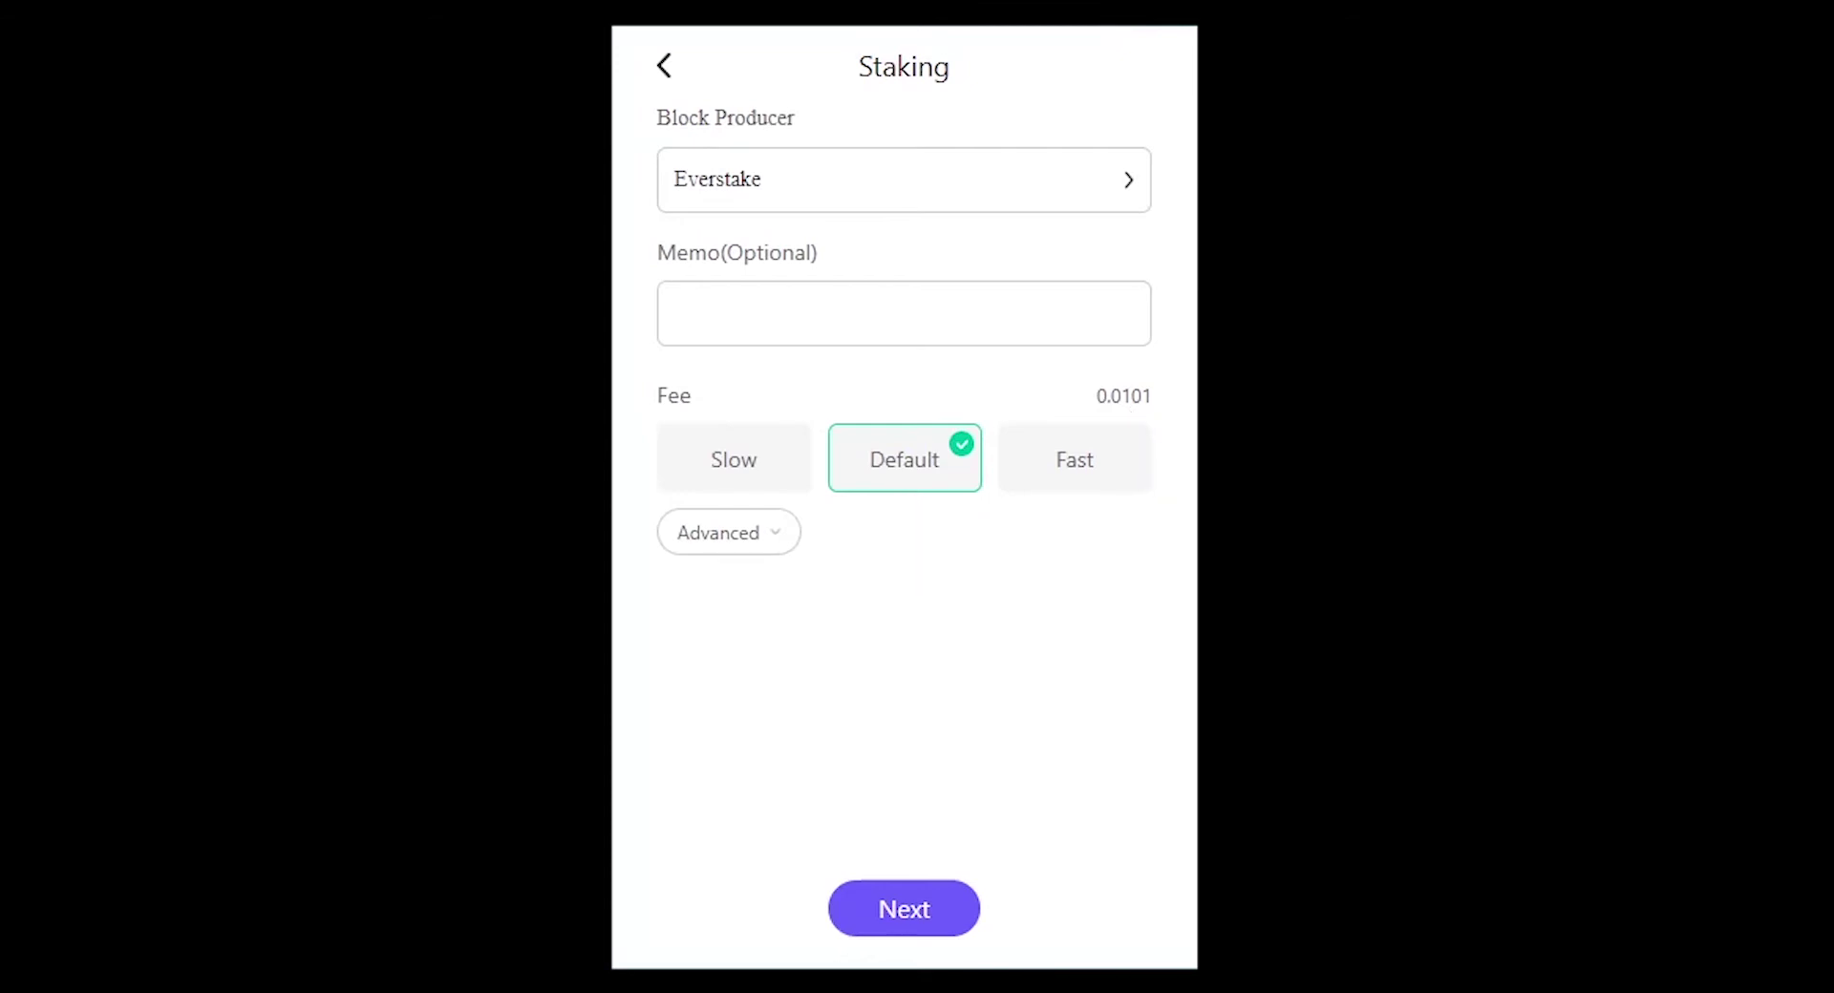
- Review and confirm delegating MINA to Everstake with the 0.0101 MINA fee
click(946, 907)
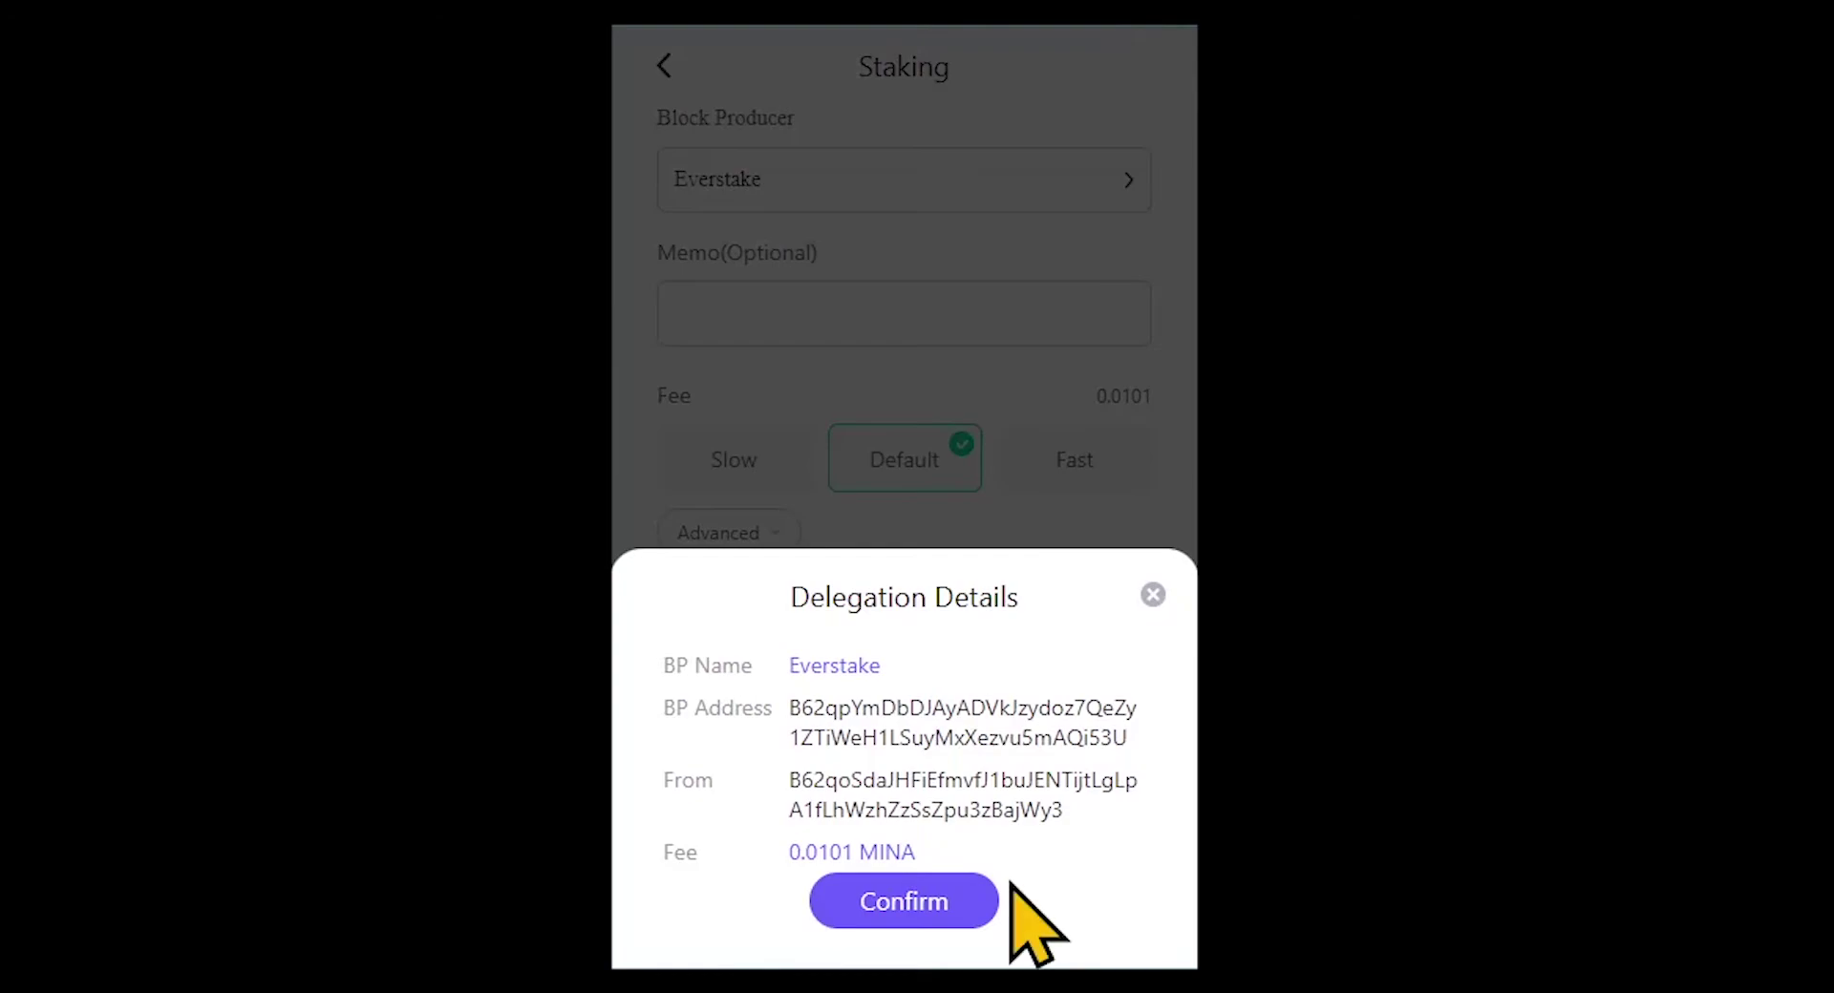
click(974, 902)
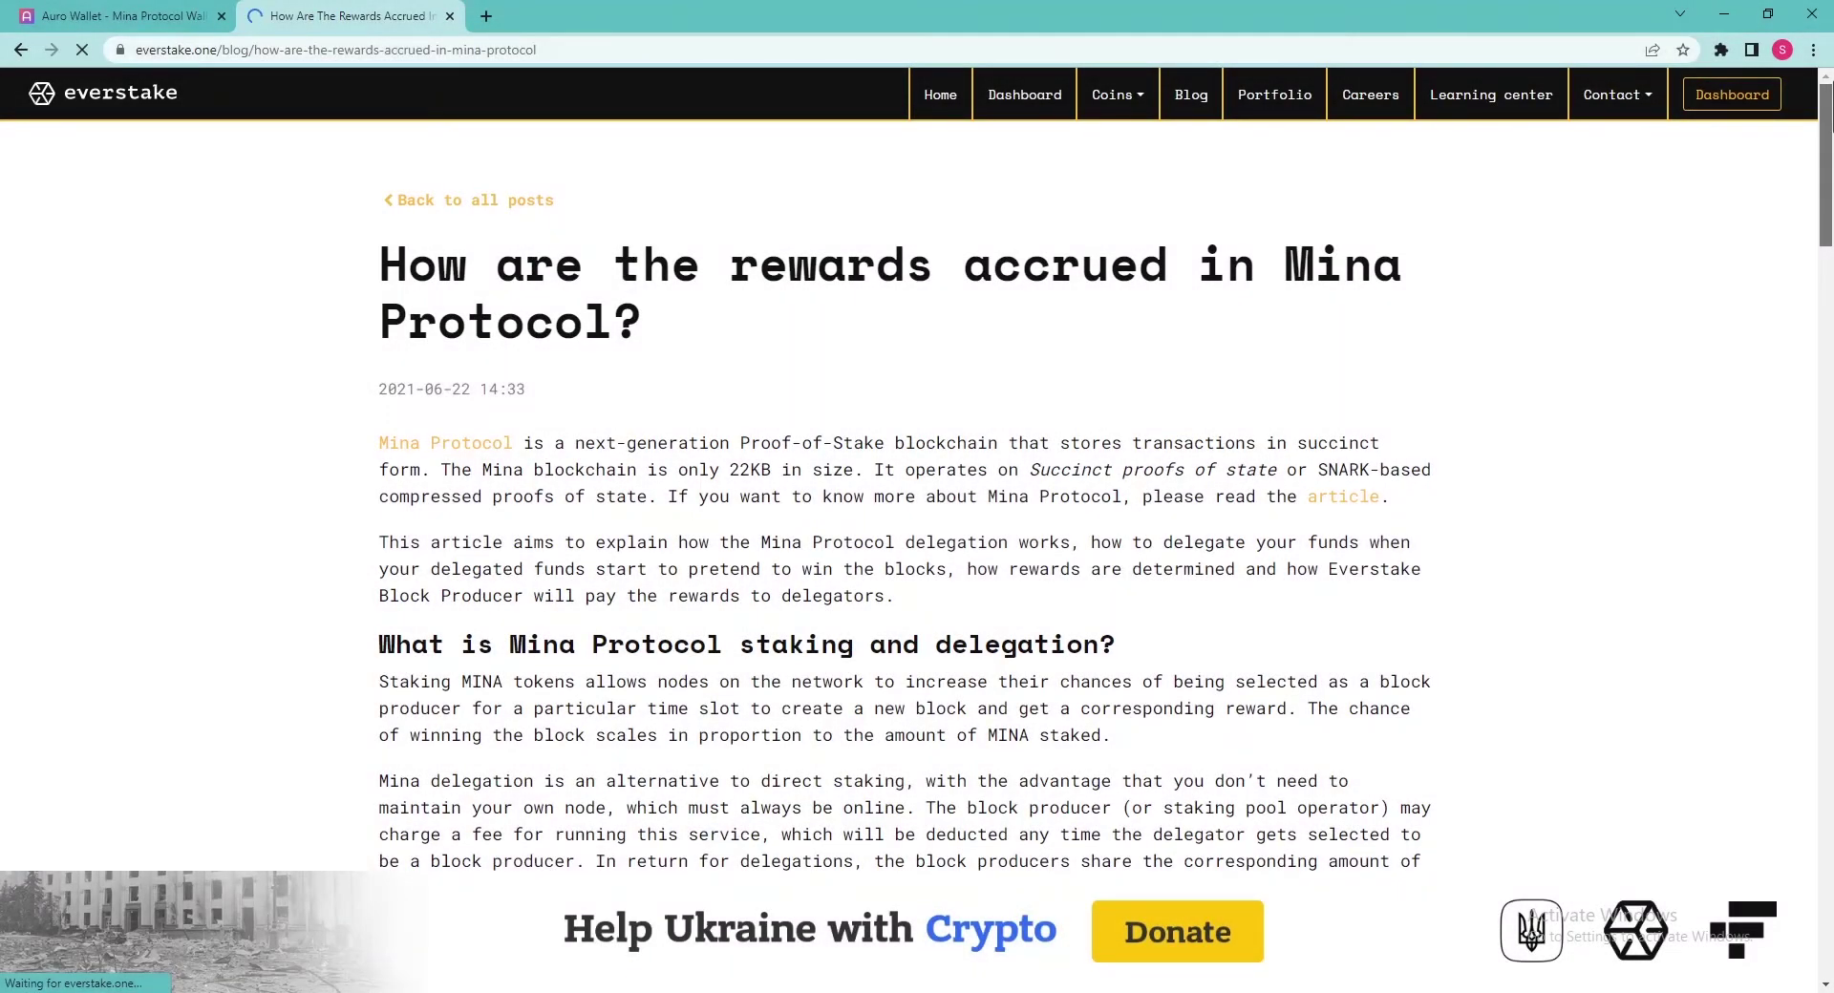
- Scroll through Everstake's article on Mina reward accrual to its end
scroll(906, 468, down, 3)
scroll(906, 468, down, 4)
scroll(905, 468, down, 7)
scroll(905, 468, down, 7)
scroll(906, 468, down, 4)
scroll(906, 468, down, 6)
scroll(905, 468, down, 6)
scroll(905, 468, down, 6)
scroll(906, 468, down, 5)
scroll(906, 468, down, 5)
scroll(905, 468, down, 1)
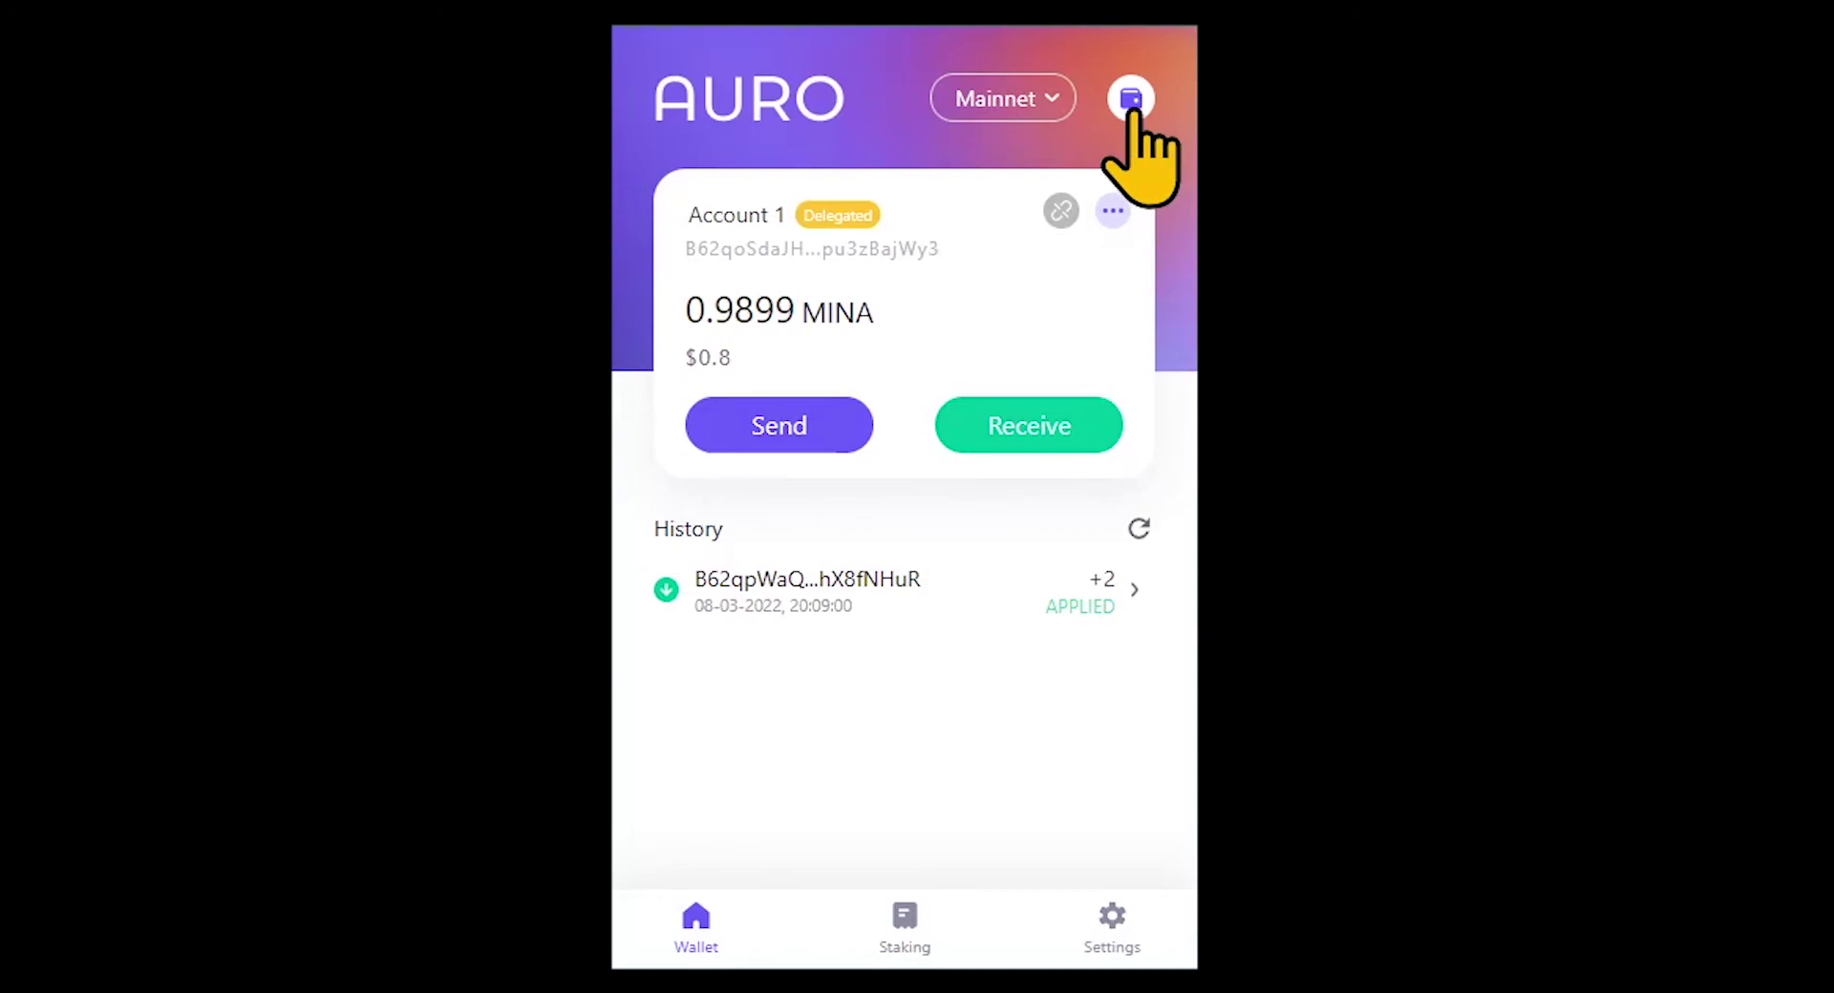
- Add a new account named AUROGUIDE2 from the wallet's account list
click(1131, 103)
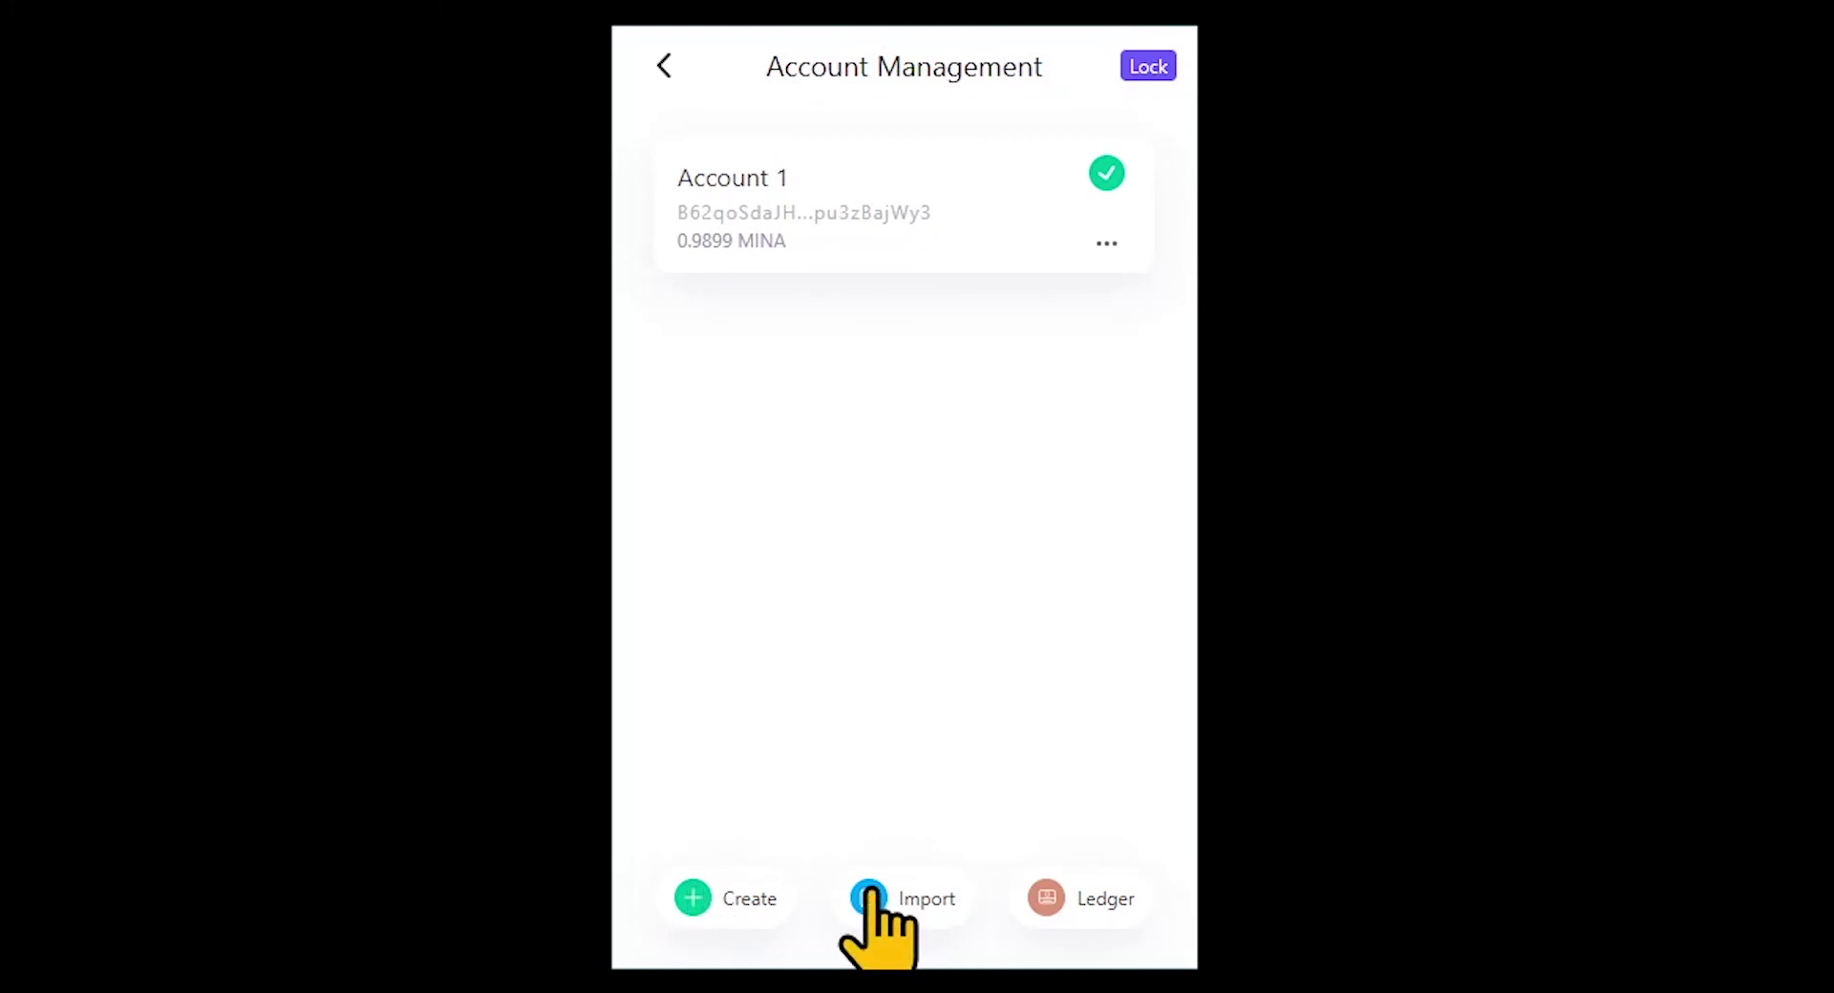
click(694, 897)
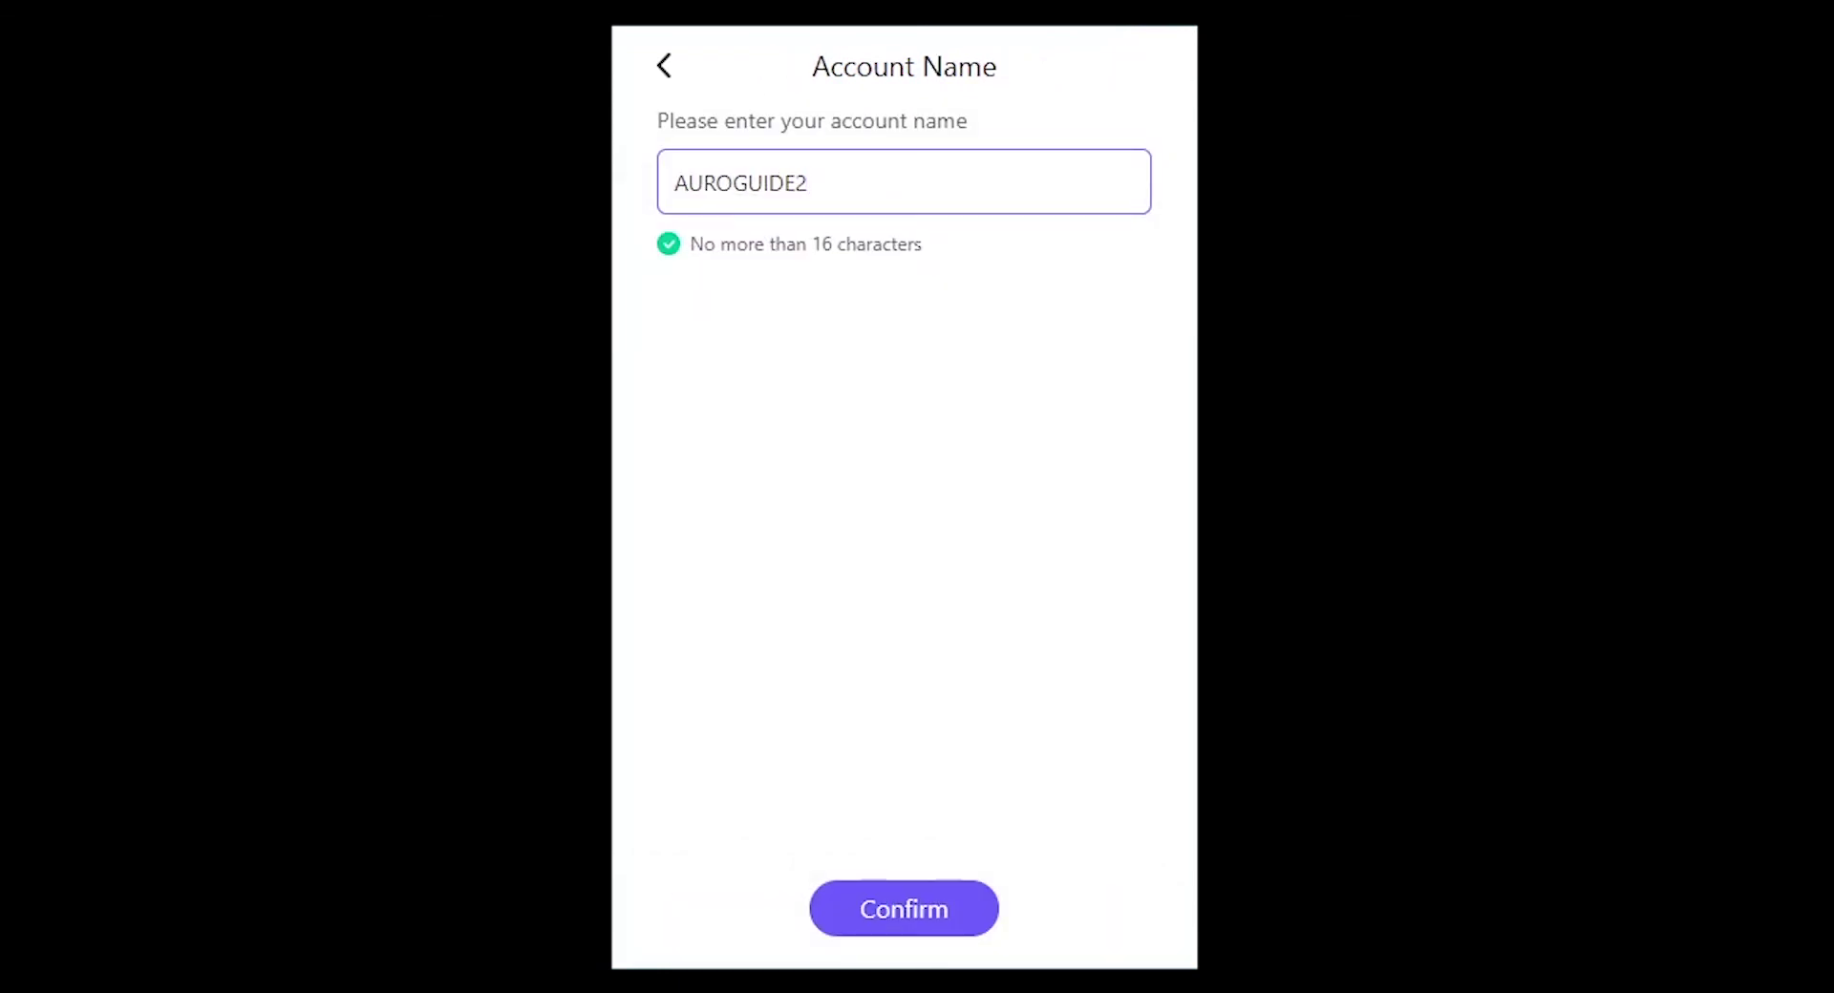
click(981, 906)
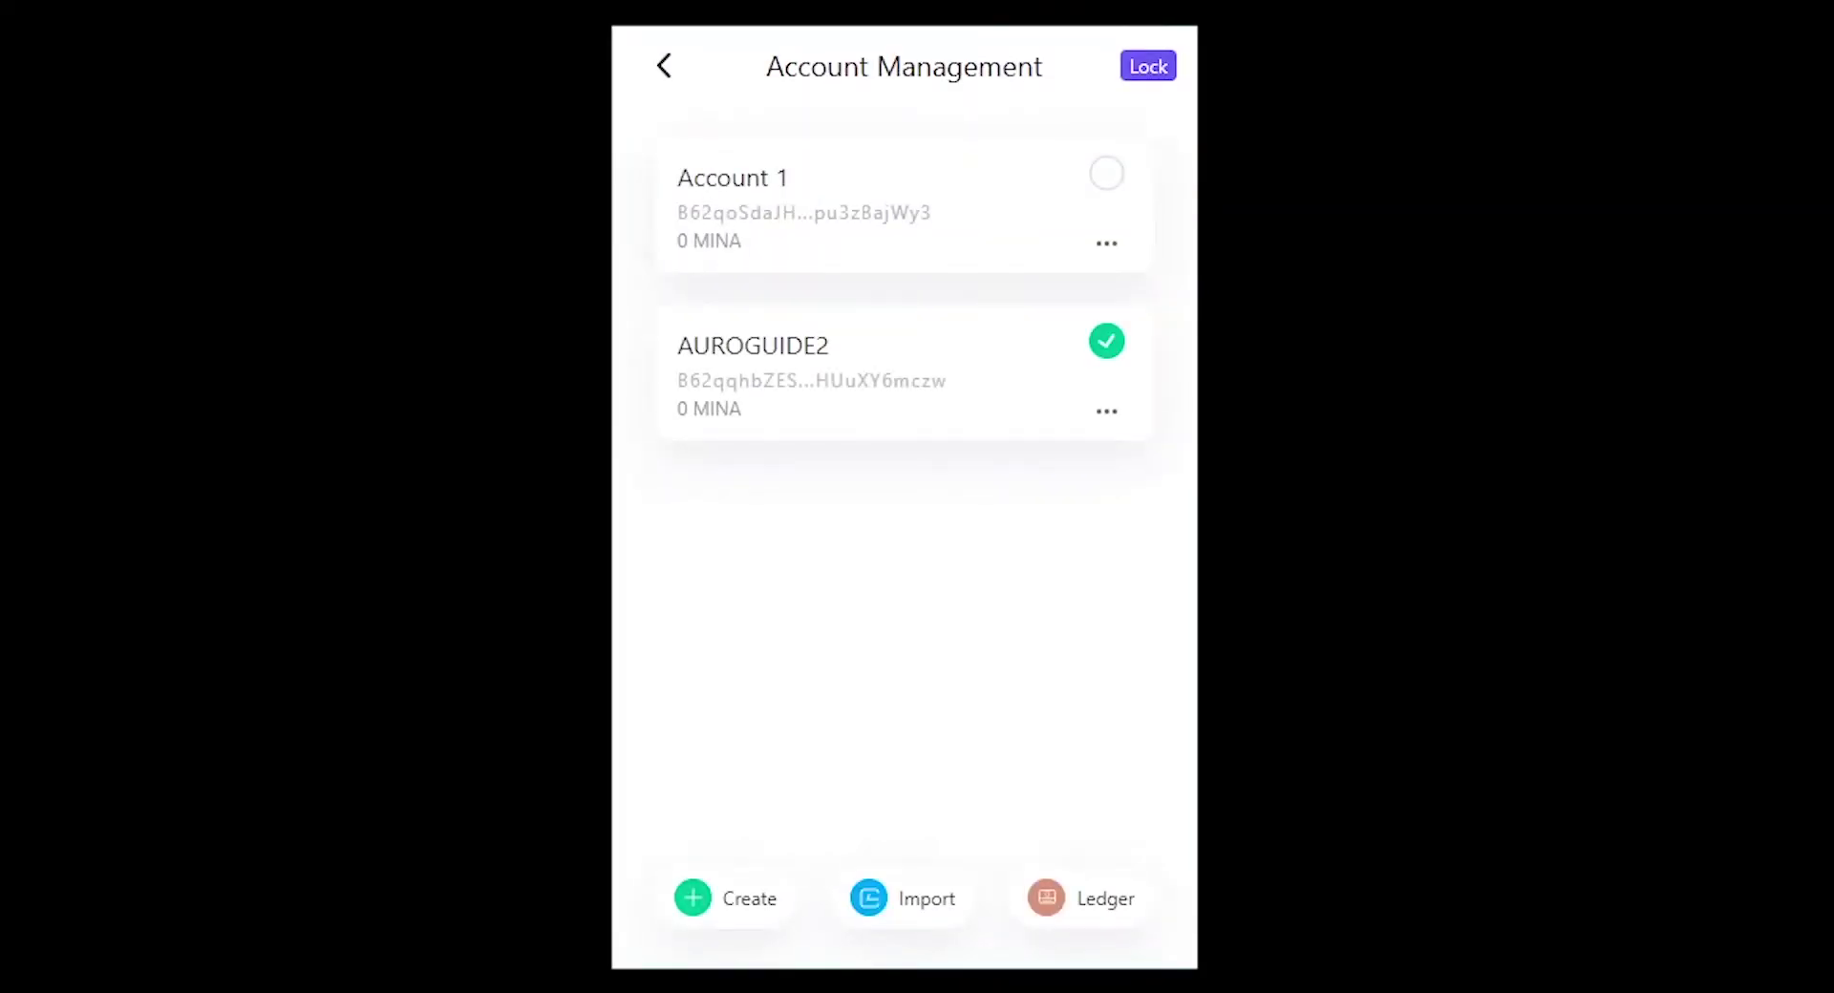